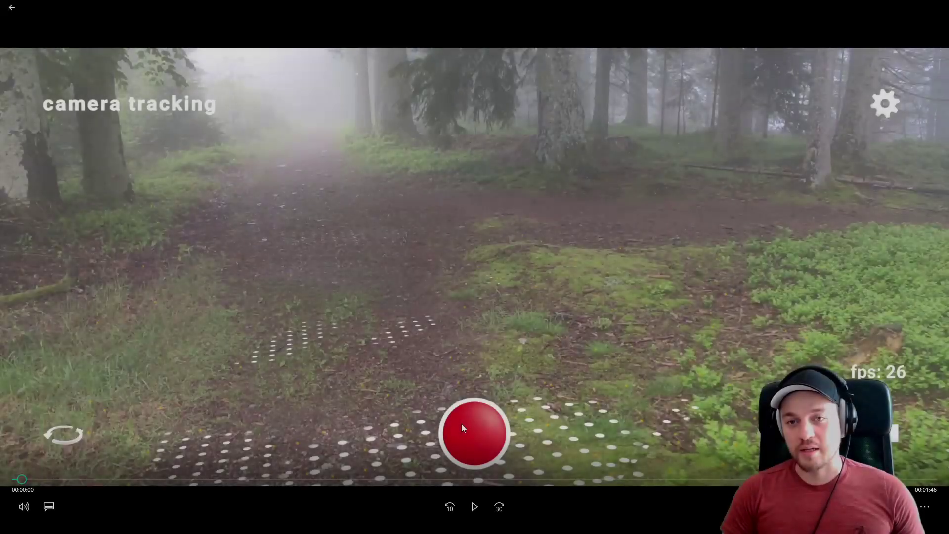
Play the forest camera-tracking screen recording to 01:01, then exit full-screen
{"action": "left_click", "coordinate": [461, 424]}
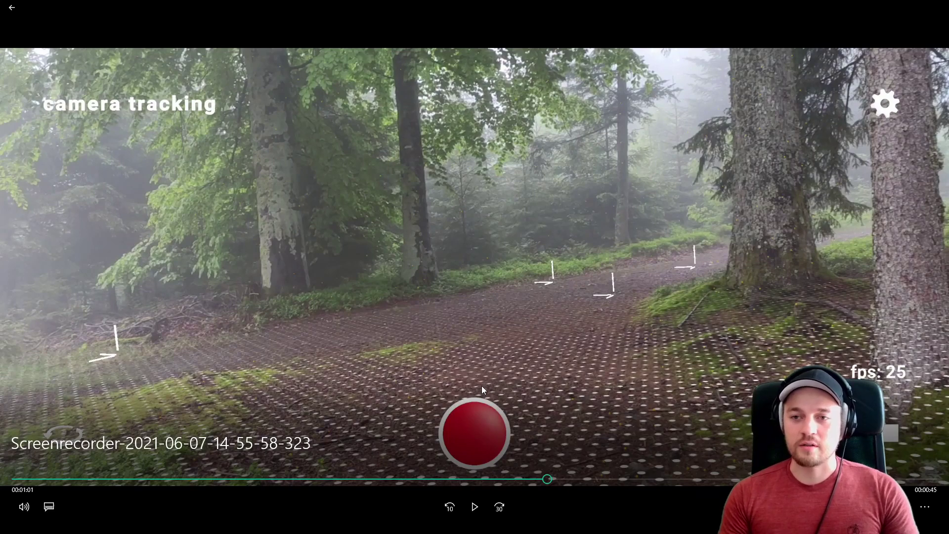
{"action": "double_click", "coordinate": [686, 135]}
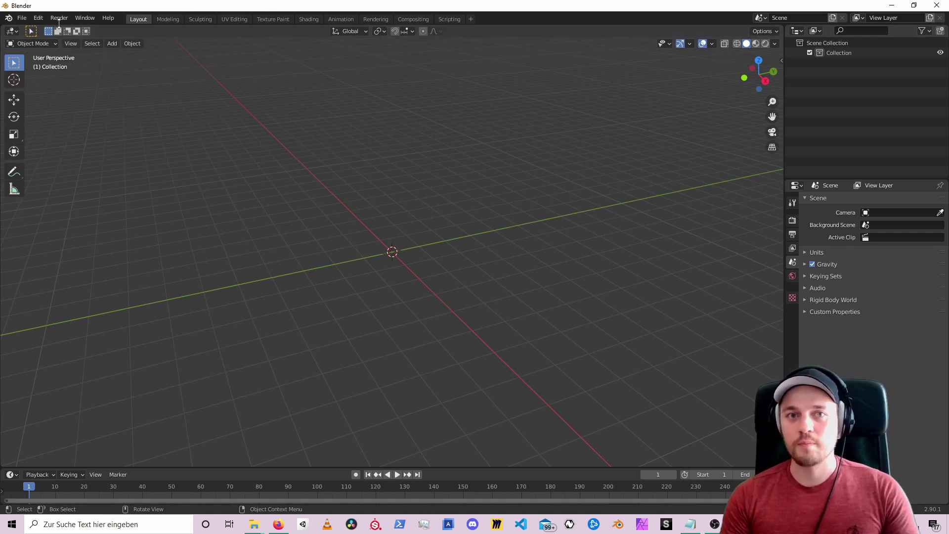
Install the blendartrack-052.zip add-on from the Downloads folder through Preferences
{"action": "left_click", "coordinate": [40, 19]}
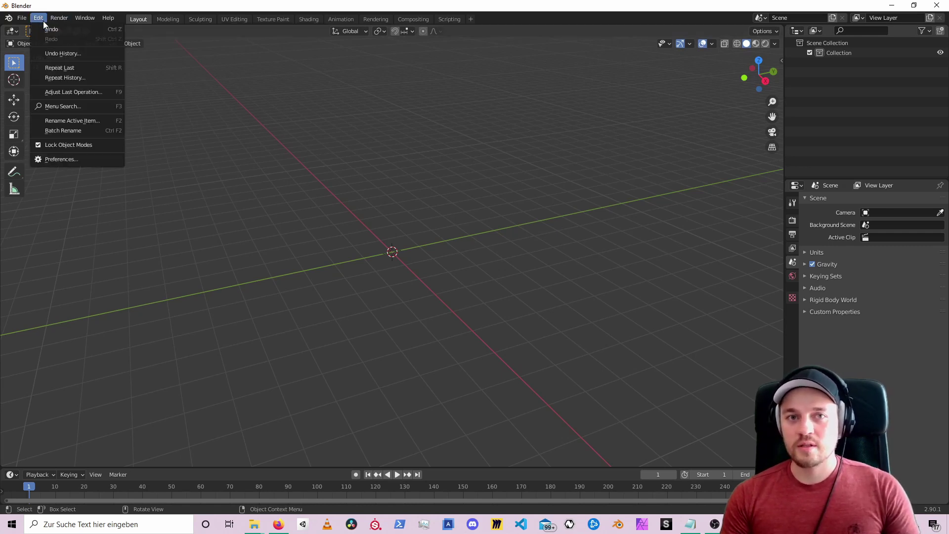
{"action": "left_click", "coordinate": [54, 159]}
{"action": "left_click_drag", "start_coordinate": [182, 13], "coordinate": [390, 112]}
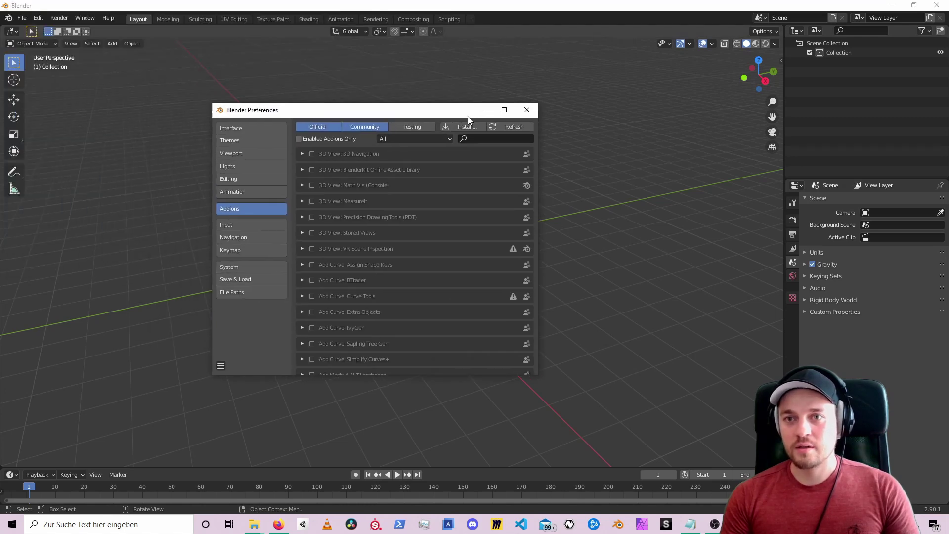
{"action": "left_click", "coordinate": [463, 124]}
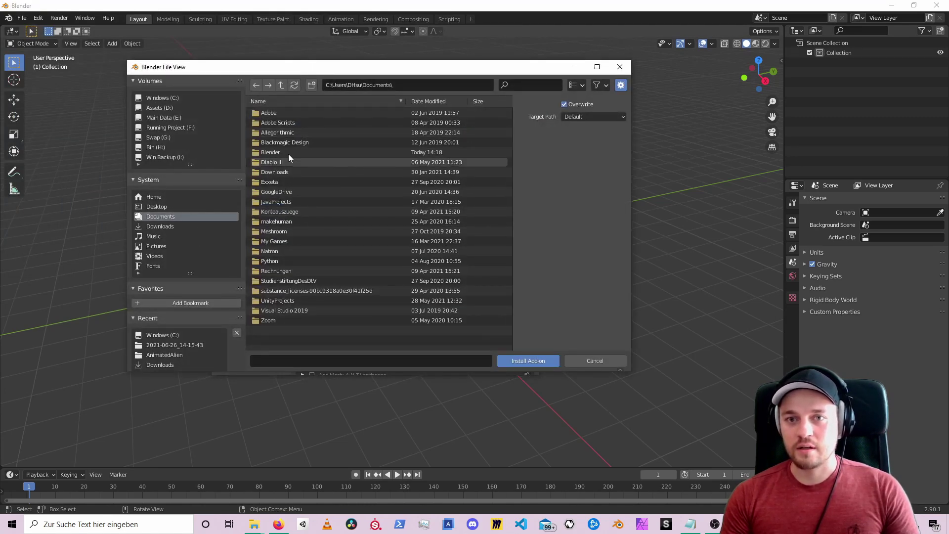
{"action": "left_click", "coordinate": [177, 226]}
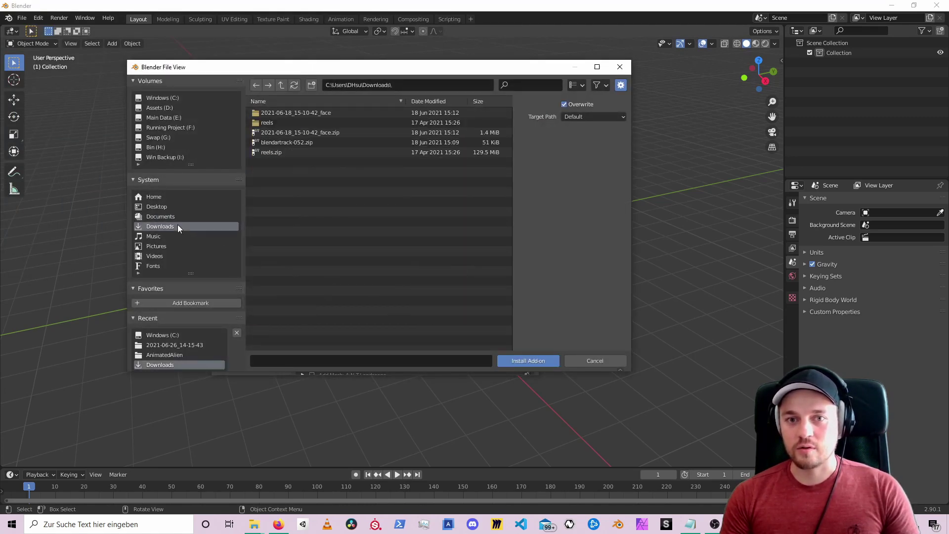
{"action": "left_click", "coordinate": [310, 144]}
{"action": "double_click", "coordinate": [309, 144]}
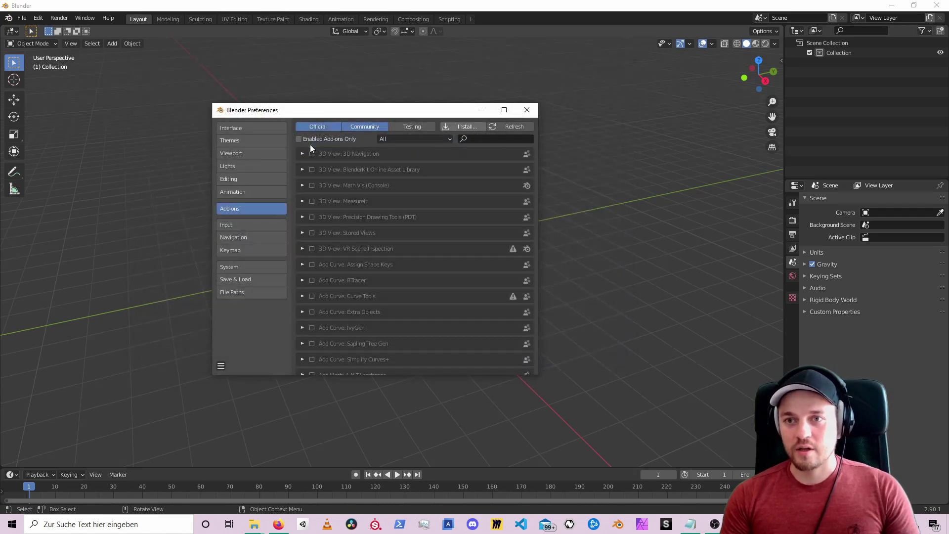
{"action": "left_click", "coordinate": [468, 128]}
{"action": "double_click", "coordinate": [468, 132]}
Find the blendartrack add-on by searching 'blendar', enable it and close Preferences
{"action": "left_click", "coordinate": [482, 141]}
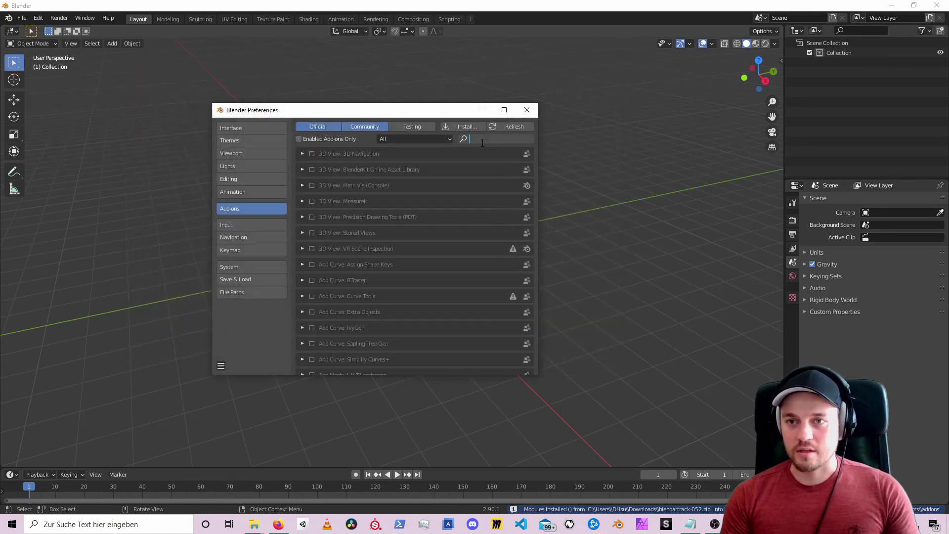
{"action": "type", "text": "blendar"}
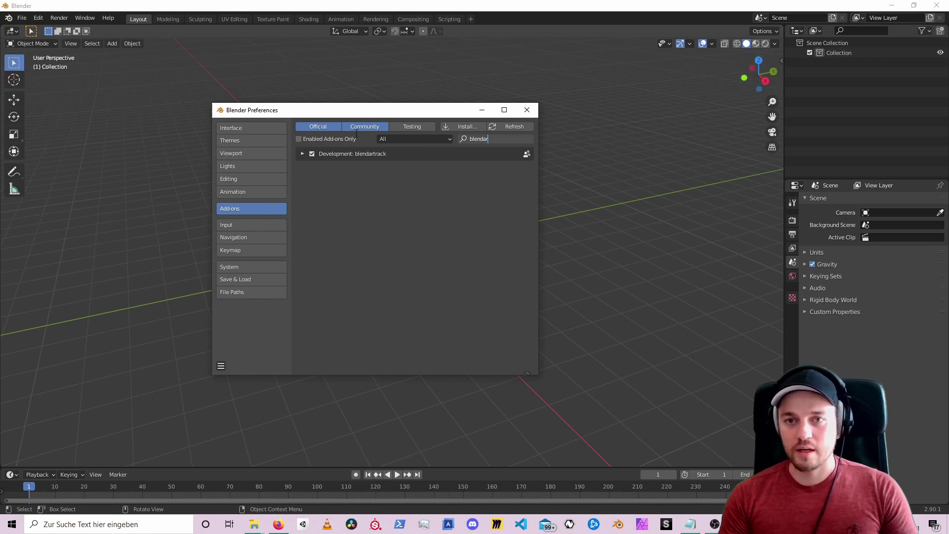
{"action": "left_click", "coordinate": [301, 154]}
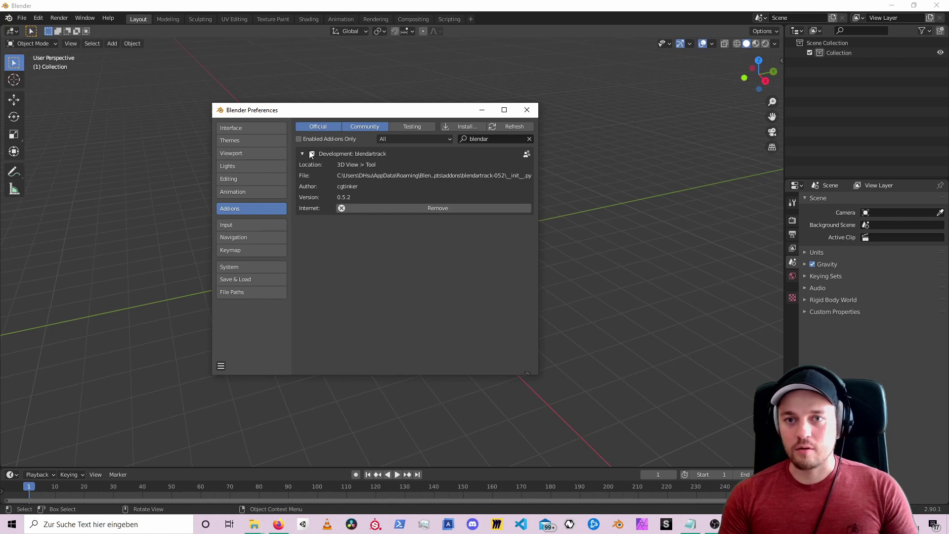
{"action": "left_click", "coordinate": [311, 154]}
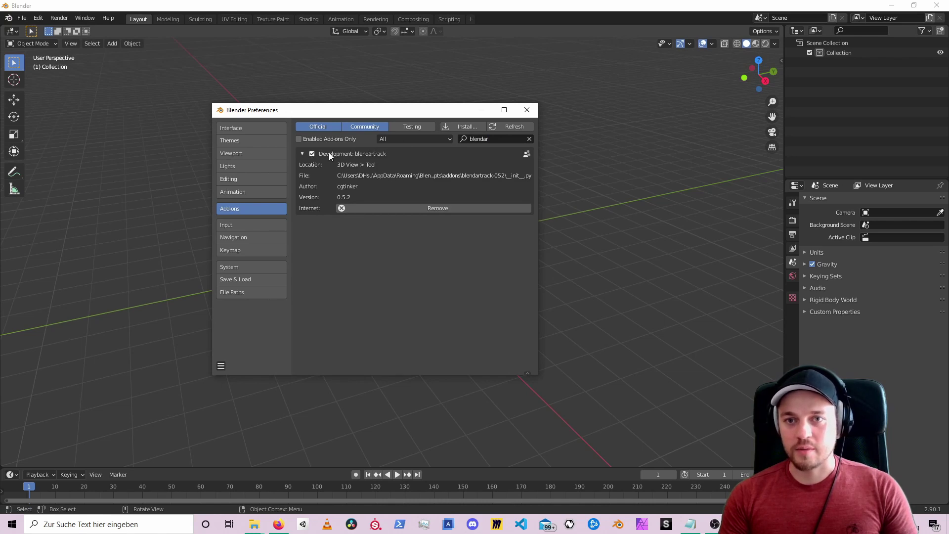
{"action": "left_click", "coordinate": [527, 110]}
Show the sidebar's blendartrack tab with import options expanded and the sidebar widened
{"action": "key", "text": "n"}
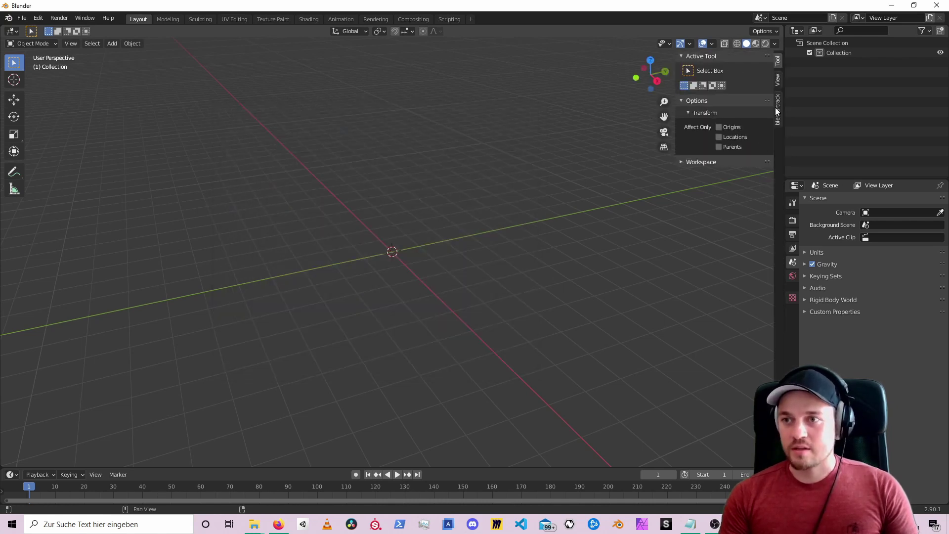
{"action": "left_click", "coordinate": [776, 110]}
{"action": "left_click", "coordinate": [705, 57]}
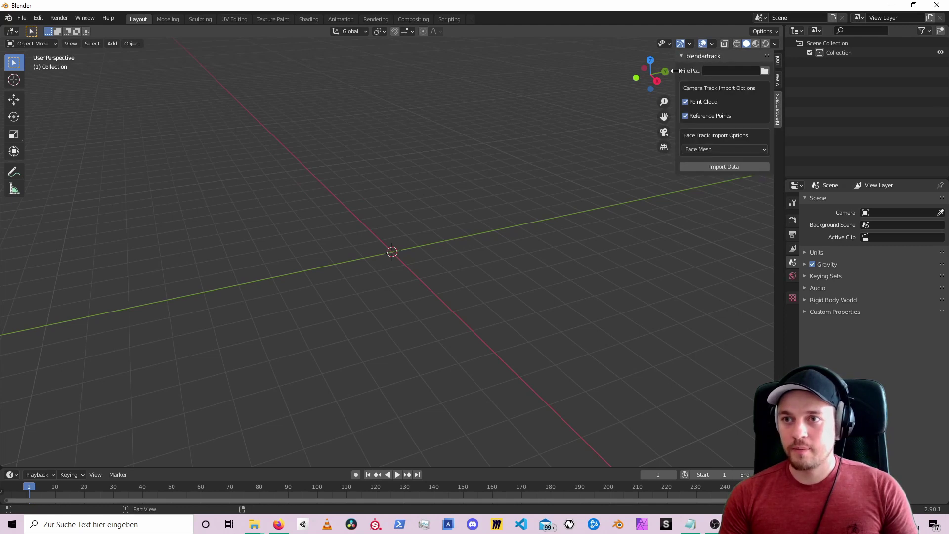
{"action": "left_click_drag", "start_coordinate": [674, 71], "coordinate": [635, 71]}
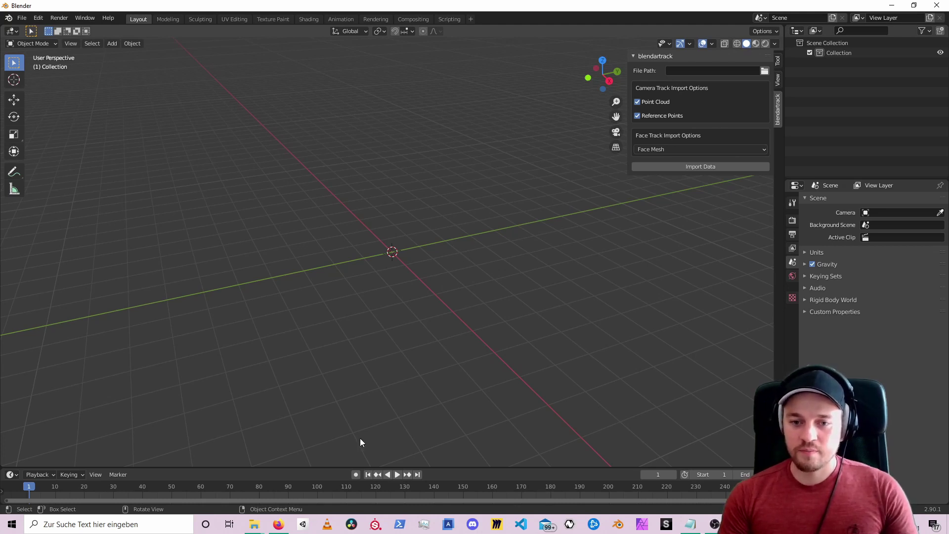
{"action": "mouse_move", "coordinate": [257, 525]}
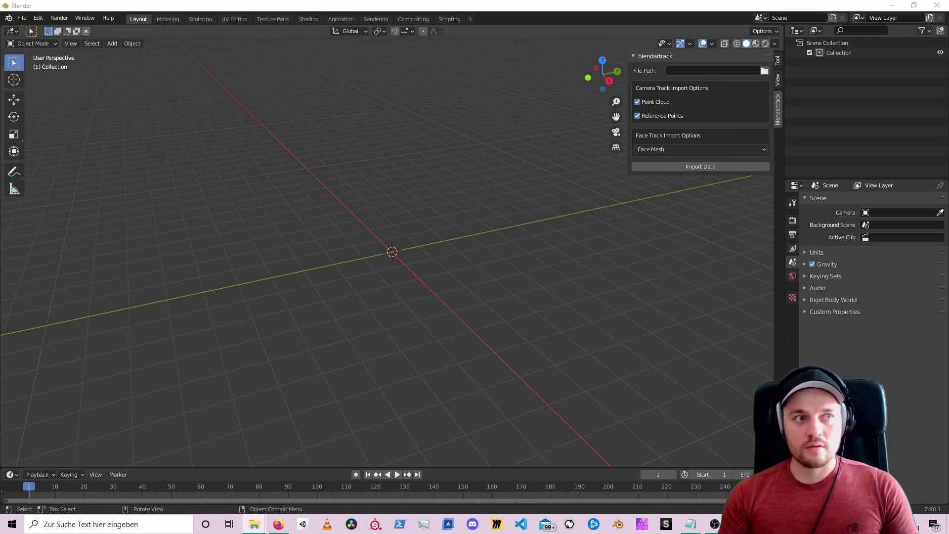
Extract 2021-06-26_14-15-43.zip in the tutorial folder and open the extracted folder
{"action": "key", "text": "alt+Tab"}
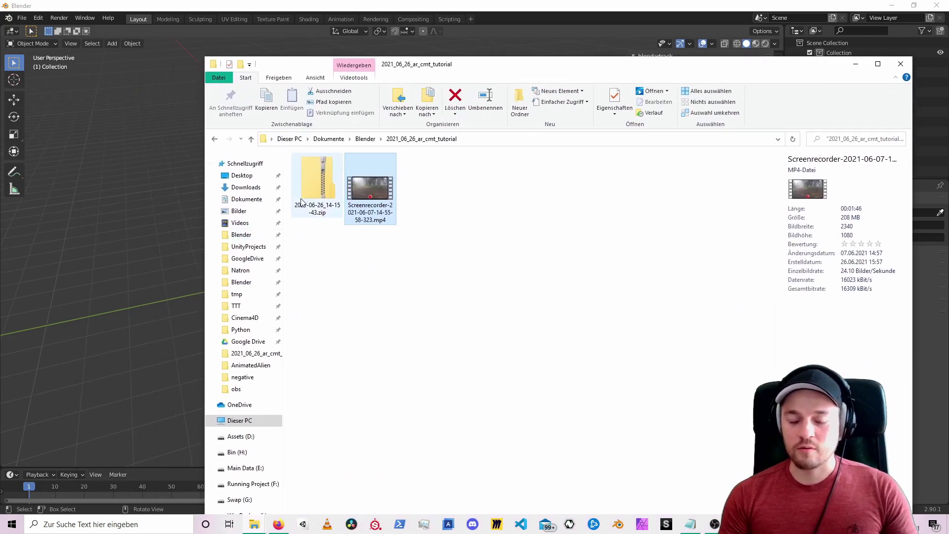
{"action": "left_click", "coordinate": [316, 174]}
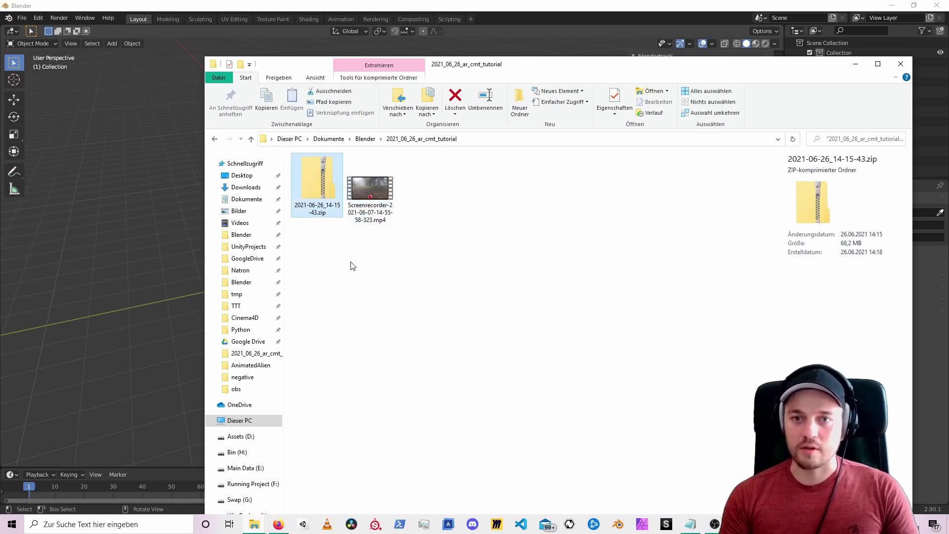
{"action": "double_click", "coordinate": [334, 174]}
{"action": "key", "text": "alt+Left"}
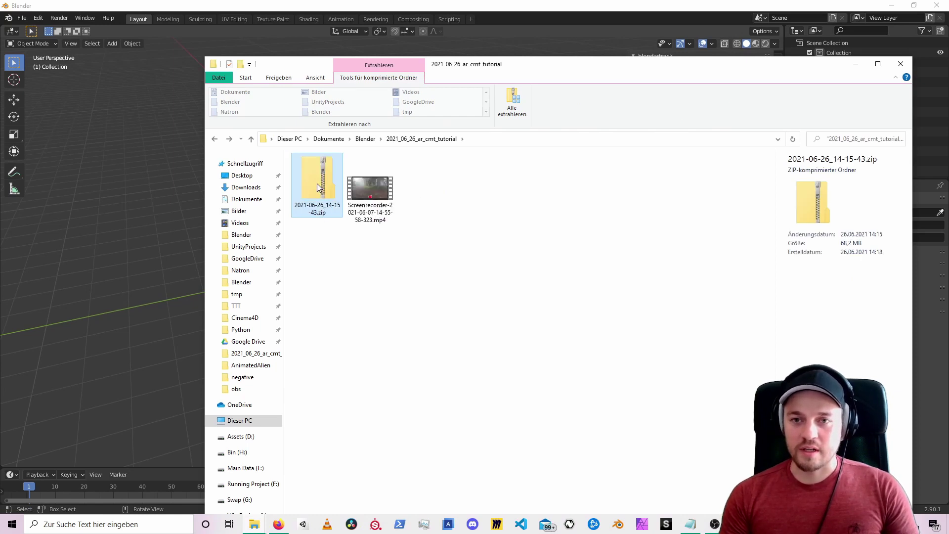
{"action": "right_click", "coordinate": [316, 182]}
{"action": "left_click", "coordinate": [356, 227]}
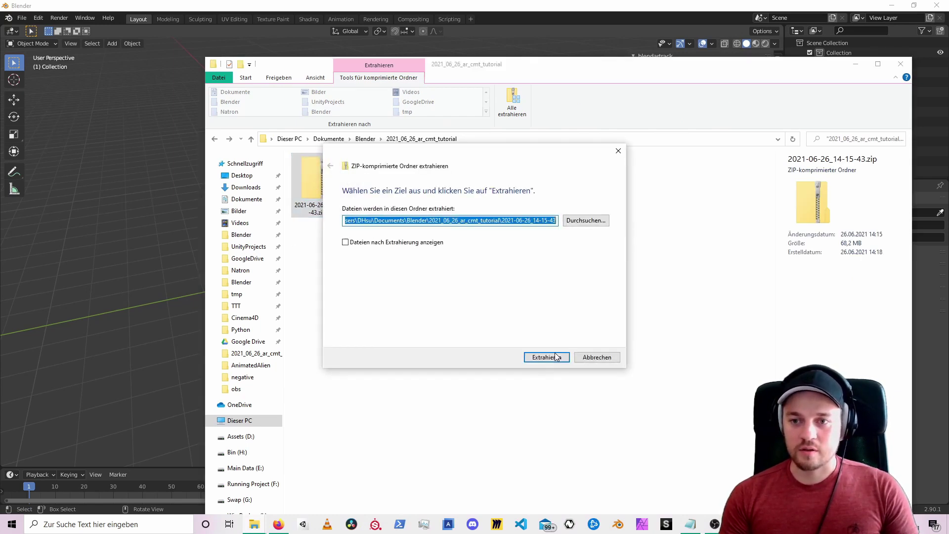
{"action": "left_click", "coordinate": [551, 357]}
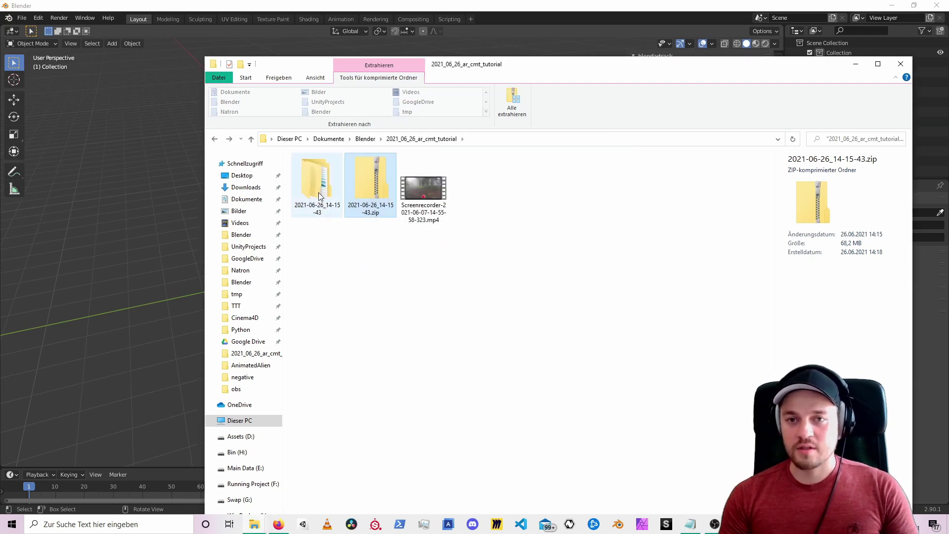
{"action": "double_click", "coordinate": [318, 192]}
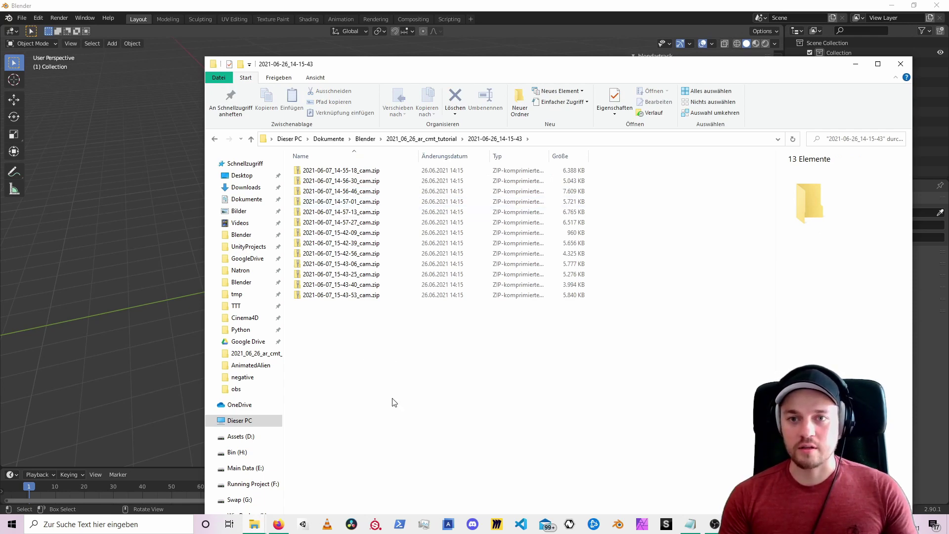
Import the 2021-06-07_14-56-46_cam.zip track and preview the motion through AR_Camera_0
{"action": "key", "text": "alt+Tab"}
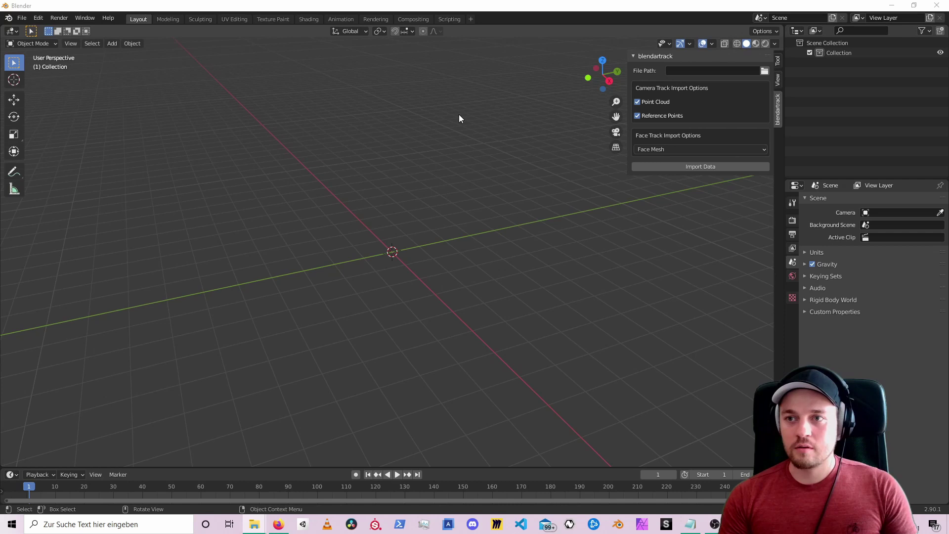
{"action": "left_click", "coordinate": [764, 71]}
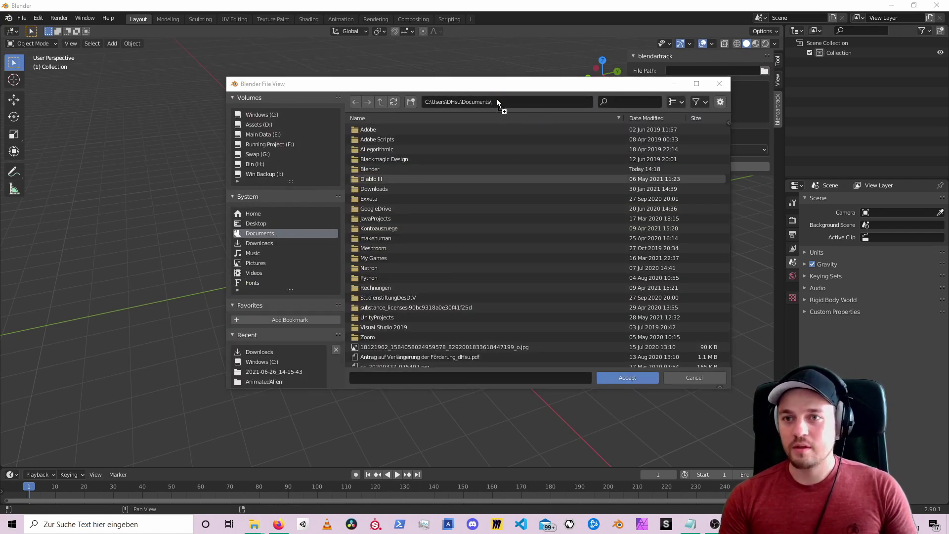
{"action": "left_click_drag", "start_coordinate": [498, 100], "coordinate": [497, 100]}
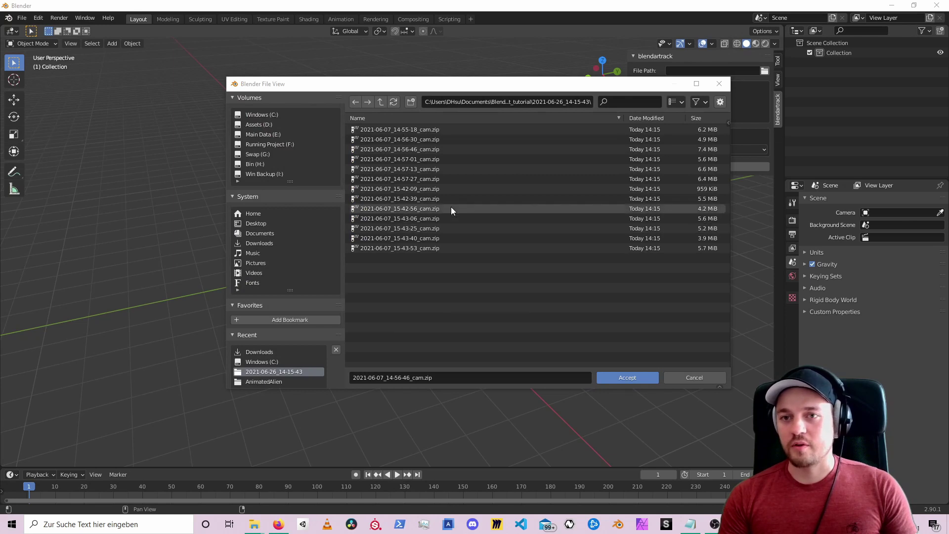
{"action": "left_click", "coordinate": [437, 149]}
{"action": "left_click", "coordinate": [624, 378]}
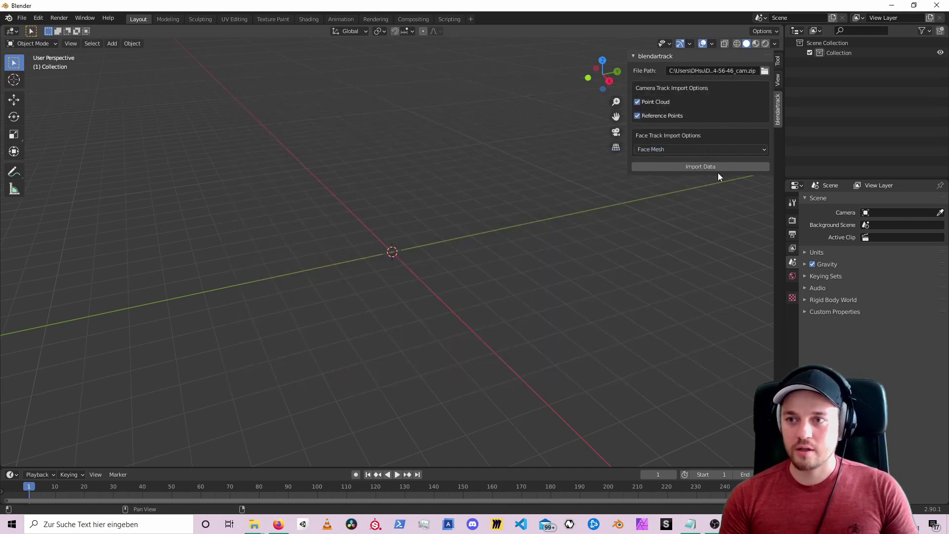
{"action": "left_click", "coordinate": [689, 167]}
{"action": "left_click", "coordinate": [589, 249]}
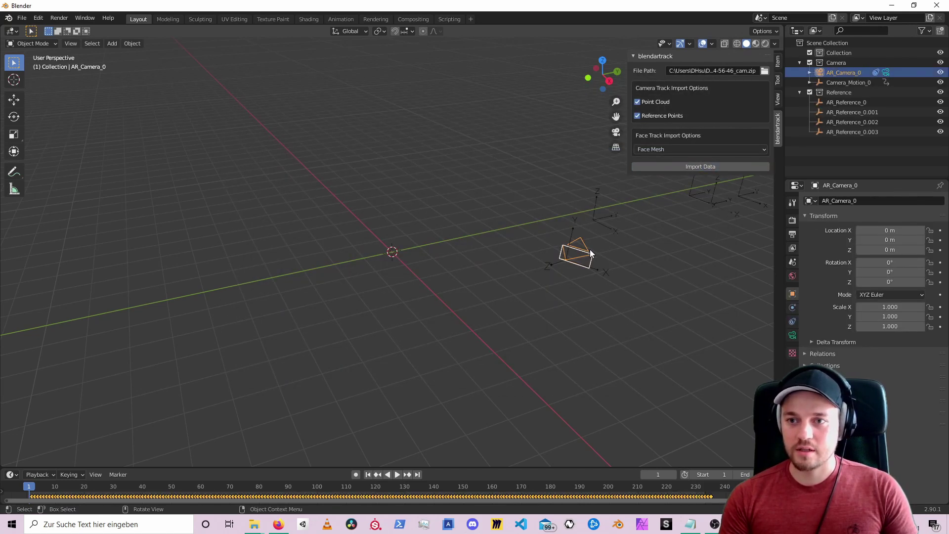
{"action": "key", "text": "KP_0"}
{"action": "key", "text": "space"}
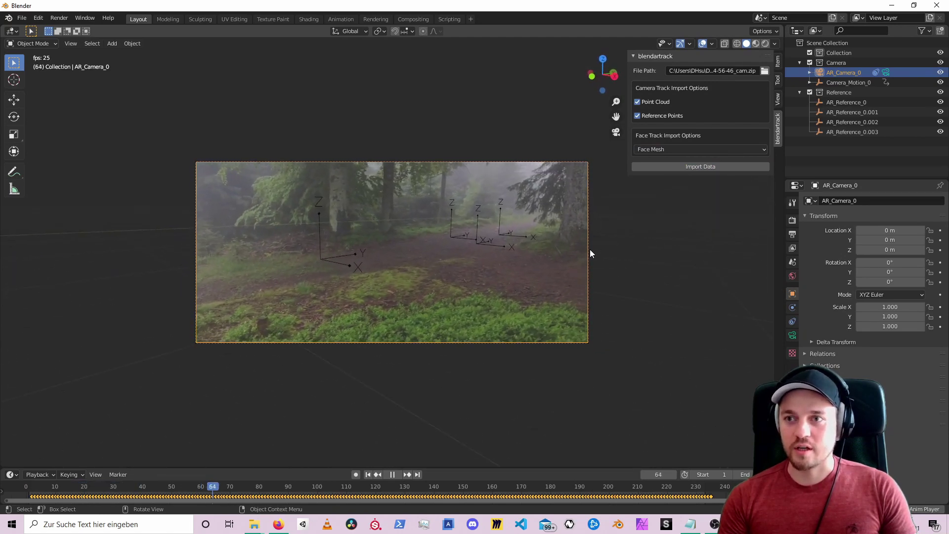
{"action": "key", "text": "space"}
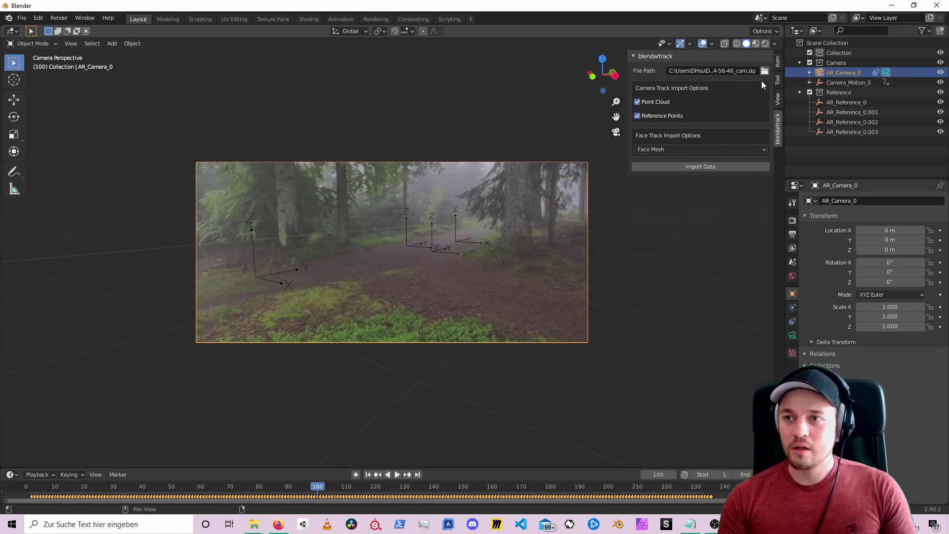
Import a second camera-track zip and play it back through AR_Camera_1's view
{"action": "left_click", "coordinate": [764, 71]}
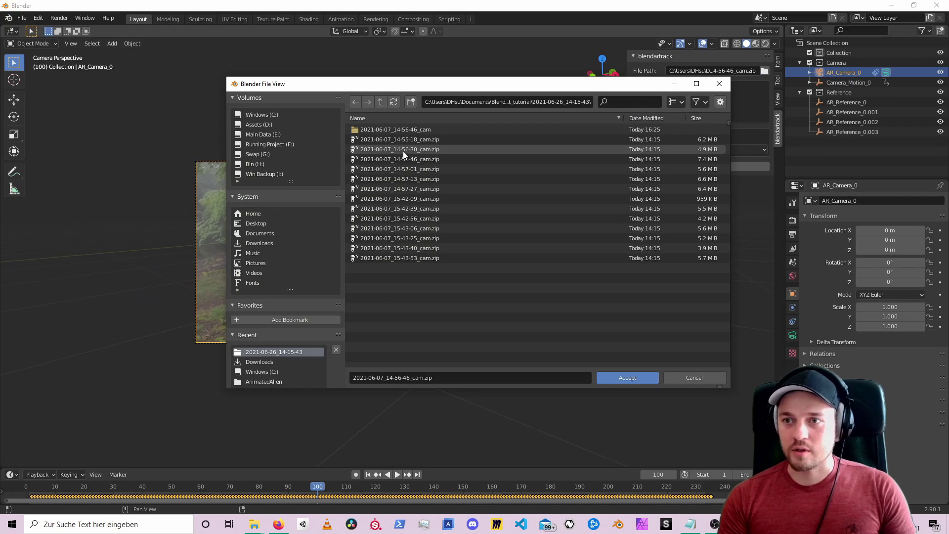
{"action": "double_click", "coordinate": [402, 150]}
{"action": "left_click", "coordinate": [711, 166]}
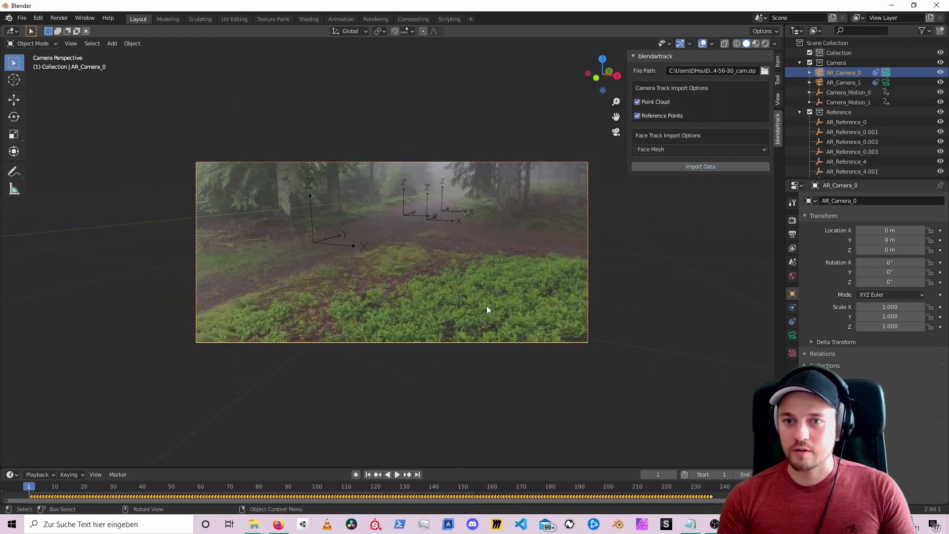
{"action": "left_click", "coordinate": [843, 82]}
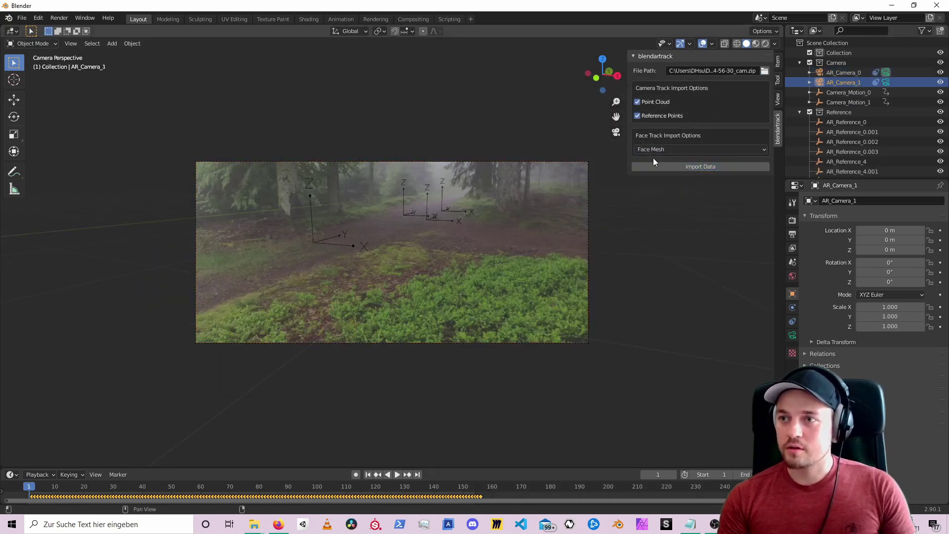
{"action": "key", "text": "ctrl+KP_0"}
{"action": "key", "text": "space"}
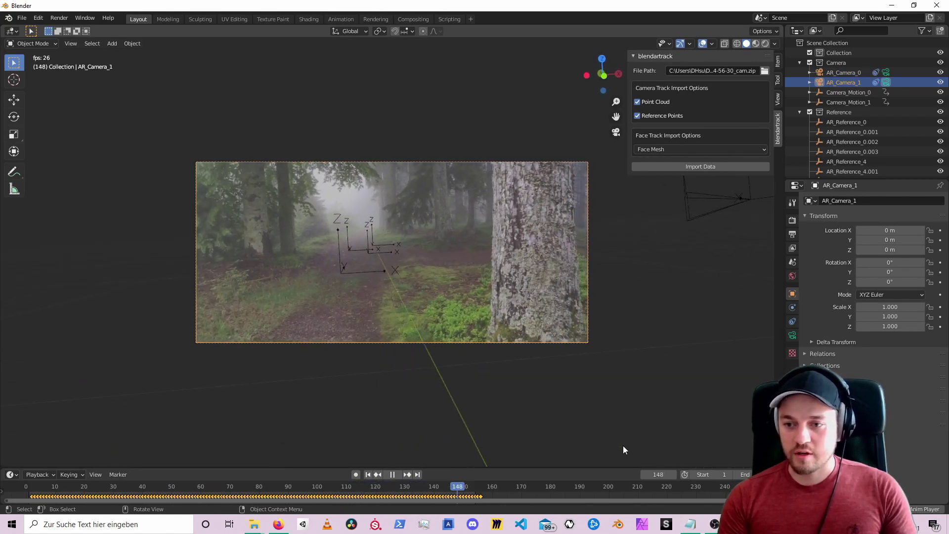
{"action": "key", "text": "Escape"}
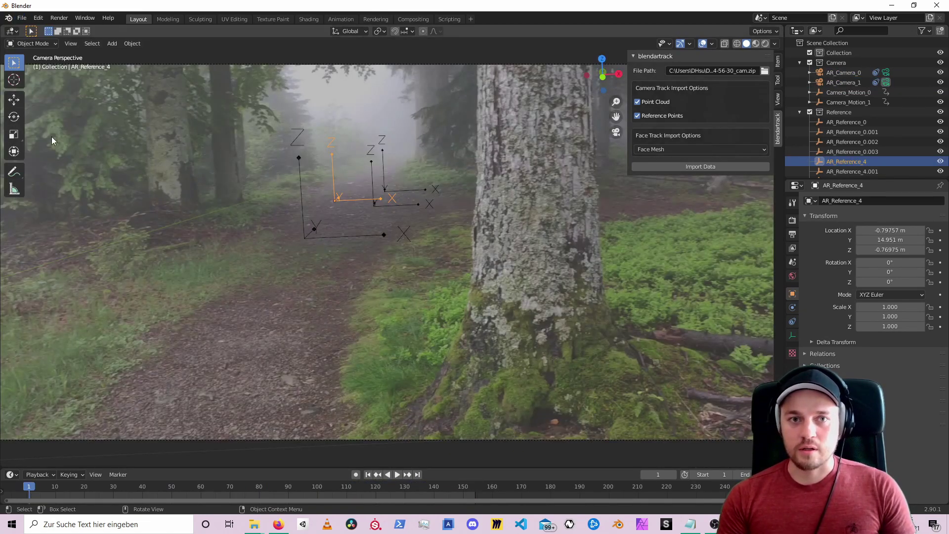
Import the alien character model as an FBX file
{"action": "left_click", "coordinate": [22, 18]}
{"action": "mouse_move", "coordinate": [57, 153]}
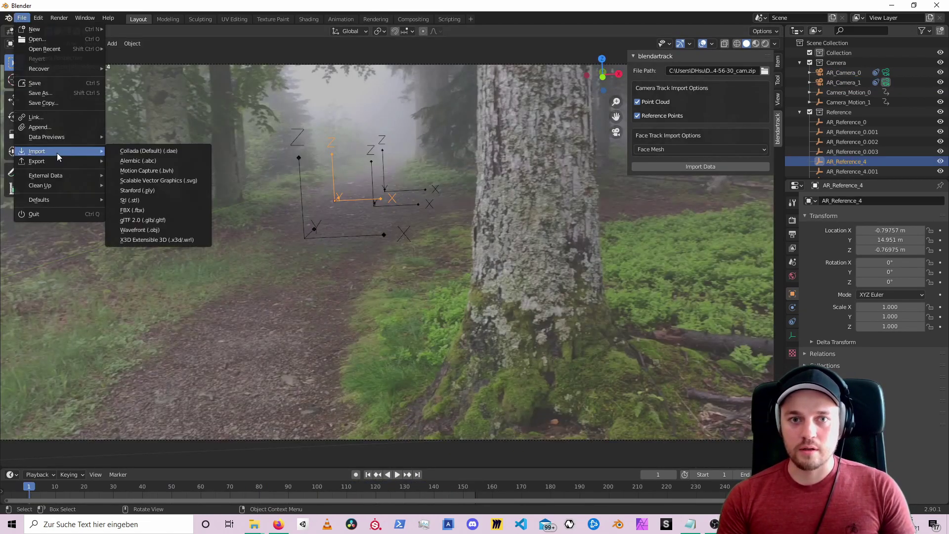
{"action": "left_click", "coordinate": [168, 209]}
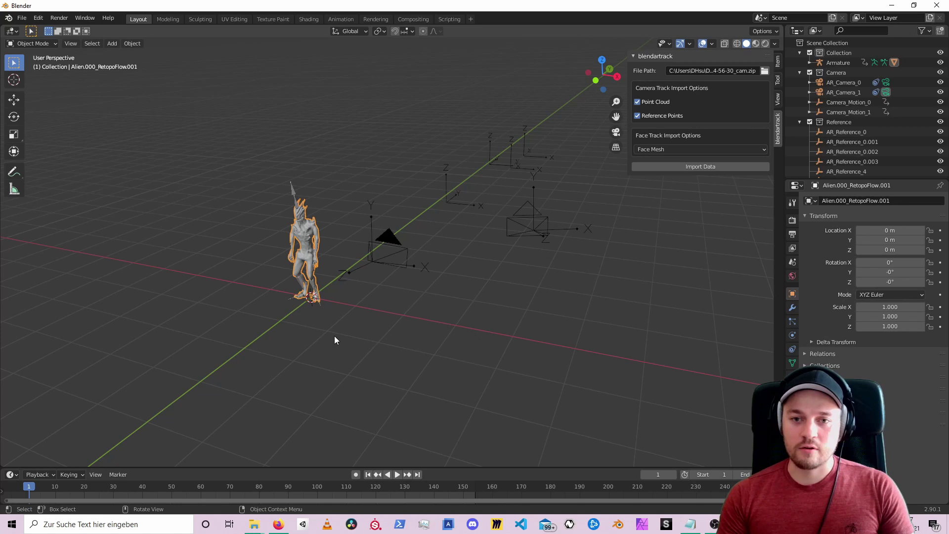
Add a Plain Axes Empty and parent the alien's Armature to it
{"action": "key", "text": "shift+a"}
{"action": "mouse_move", "coordinate": [305, 410]}
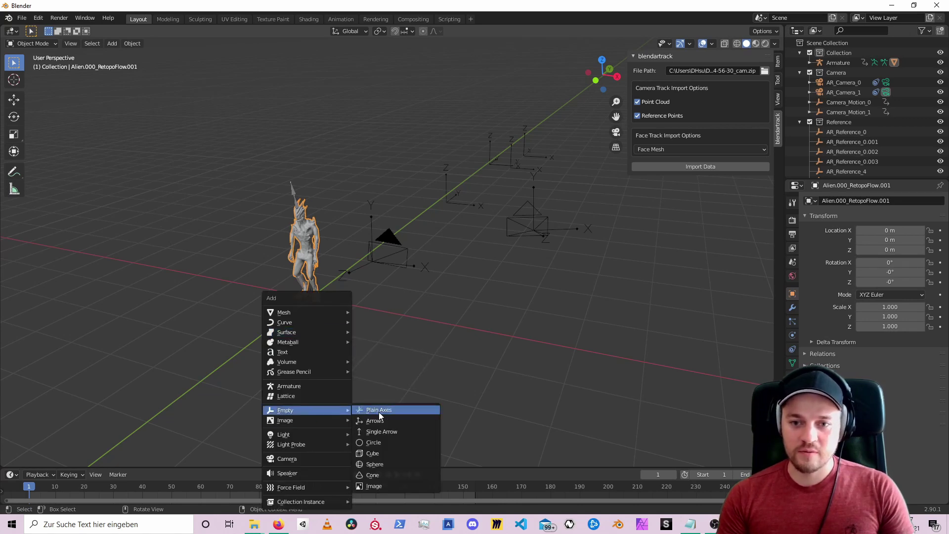
{"action": "left_click", "coordinate": [378, 411]}
{"action": "left_click_drag", "start_coordinate": [846, 70], "coordinate": [844, 72]}
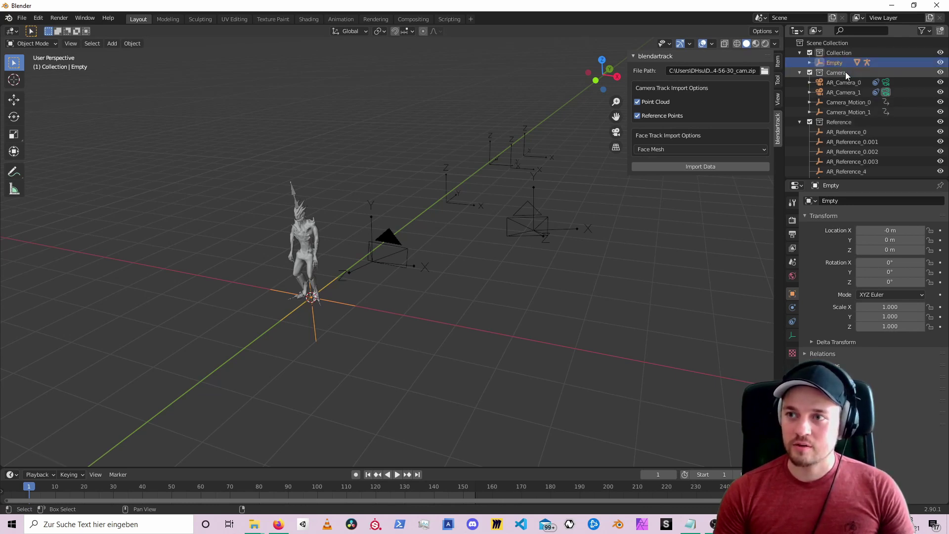
Snap the 3D cursor onto the AR_Reference_4 tracking point
{"action": "key", "text": "g"}
{"action": "key", "text": "x"}
{"action": "key", "text": "y"}
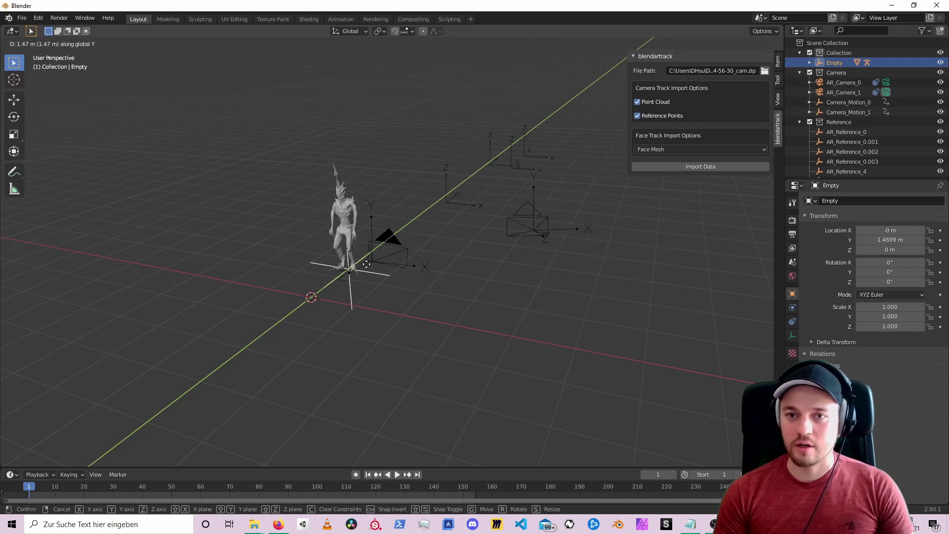
{"action": "key", "text": "Escape"}
{"action": "middle_click_drag", "start_coordinate": [444, 207], "coordinate": [367, 226]}
{"action": "left_click", "coordinate": [479, 159]}
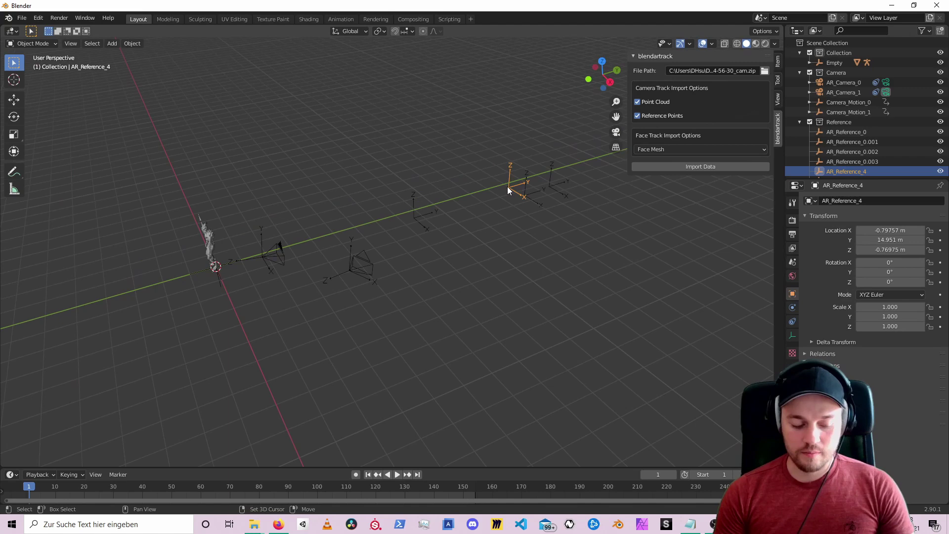
{"action": "key", "text": "shift+s"}
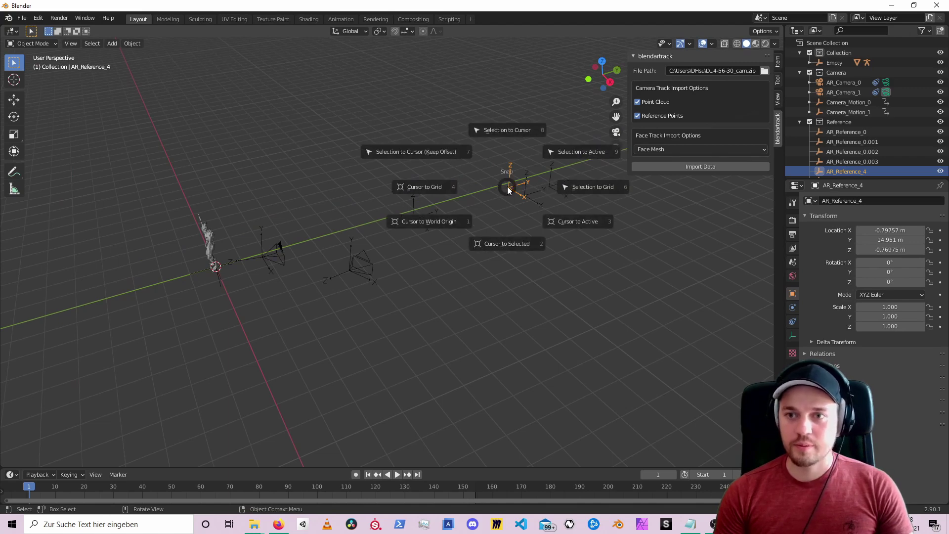
{"action": "left_click", "coordinate": [514, 245]}
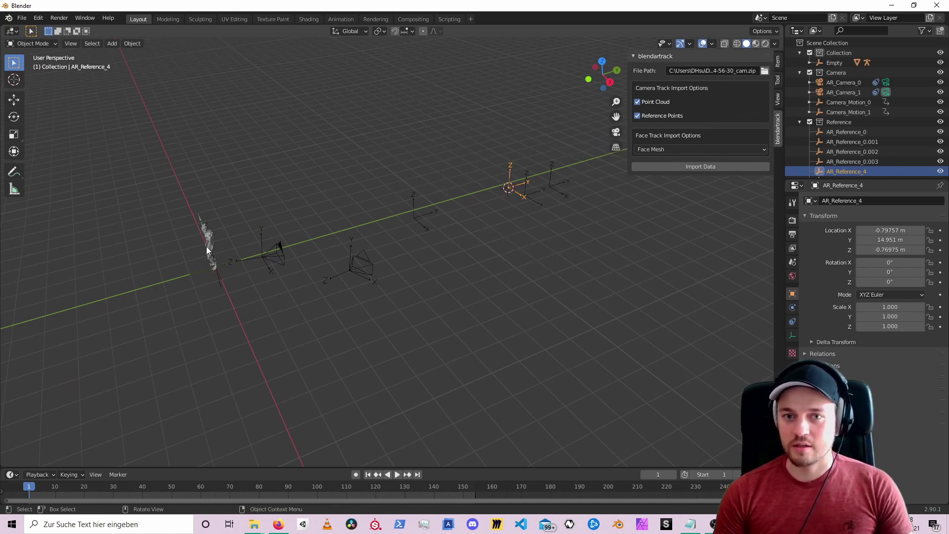
Snap the Empty carrying the alien to the 3D cursor
{"action": "left_click", "coordinate": [214, 273]}
{"action": "middle_click_drag", "start_coordinate": [220, 283], "coordinate": [257, 284]}
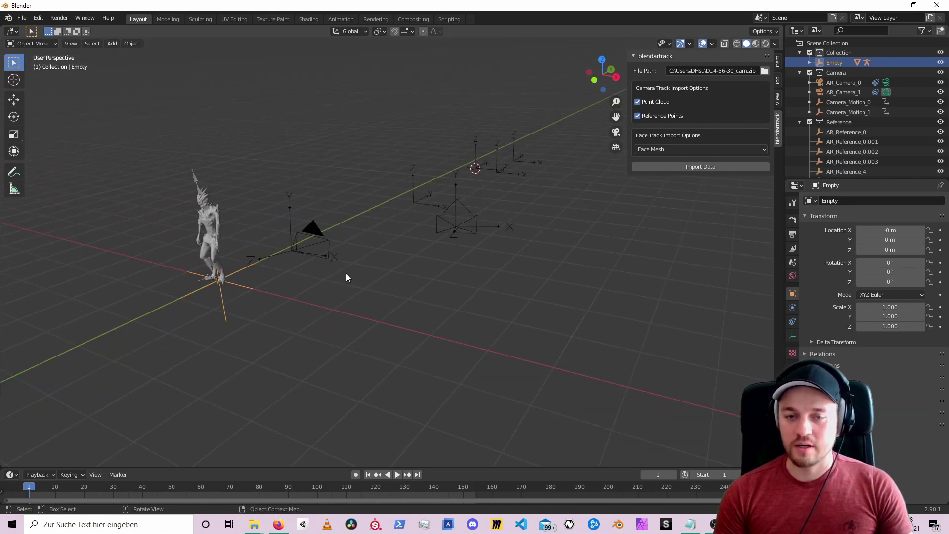
{"action": "key", "text": "shift+s"}
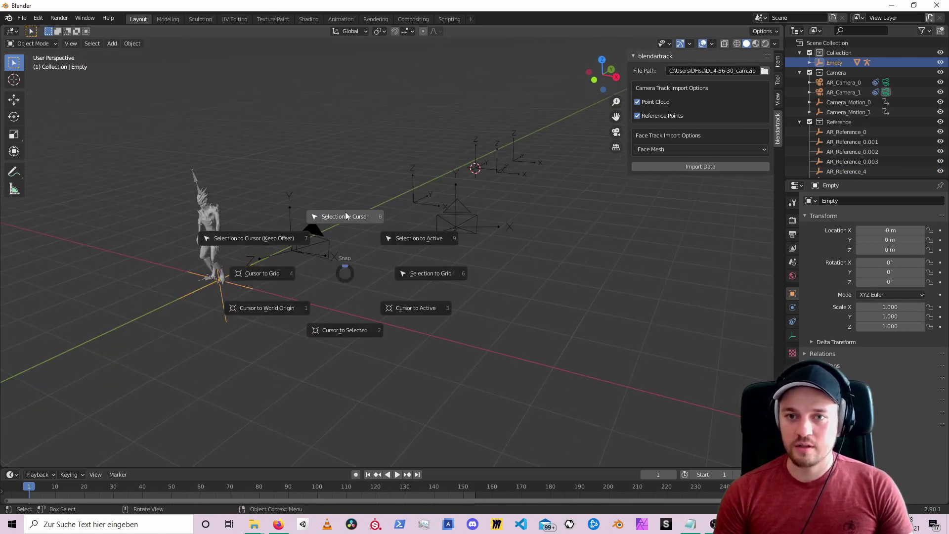
{"action": "left_click", "coordinate": [346, 216]}
{"action": "middle_click_drag", "start_coordinate": [527, 209], "coordinate": [507, 216]}
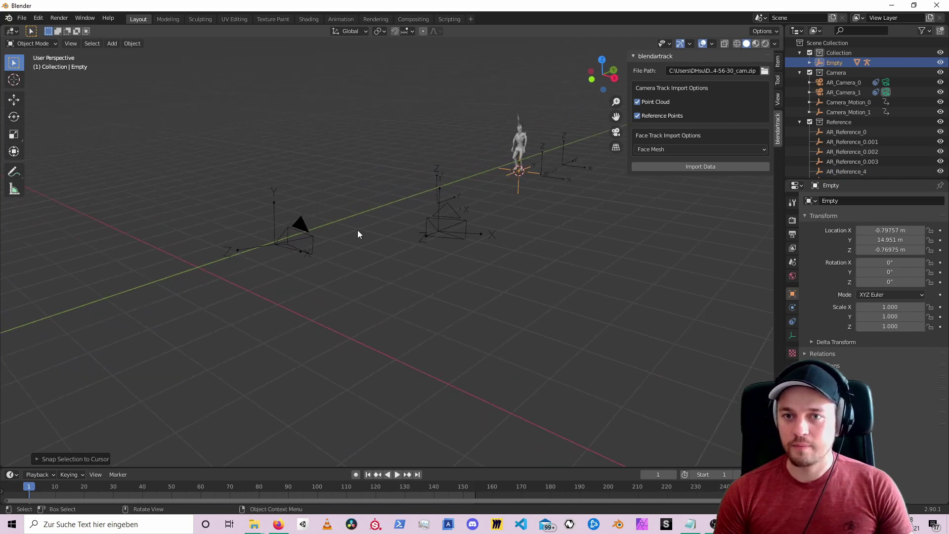
View through AR_Camera_0 with changed shading and play the shot, stopping at frame 63
{"action": "left_click", "coordinate": [516, 422]}
{"action": "key", "text": "KP_0"}
{"action": "key", "text": "space"}
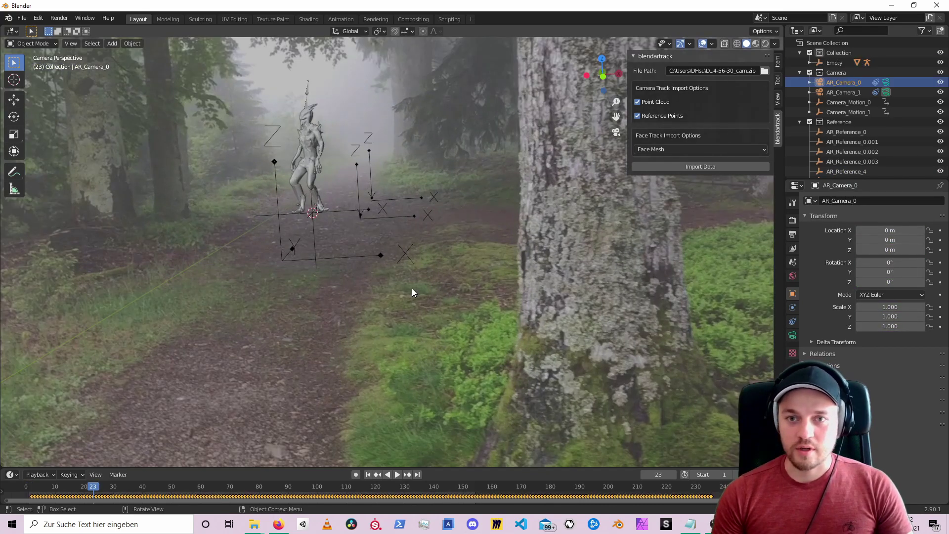
{"action": "scroll", "coordinate": [412, 292], "scroll_direction": "down", "scroll_amount": 1}
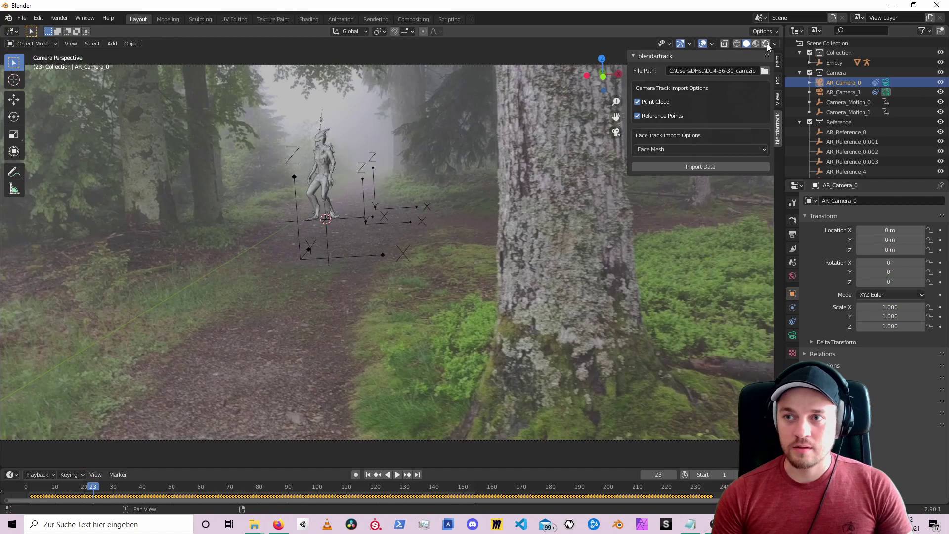
{"action": "left_click", "coordinate": [736, 44]}
{"action": "left_click", "coordinate": [398, 103]}
{"action": "key", "text": "space"}
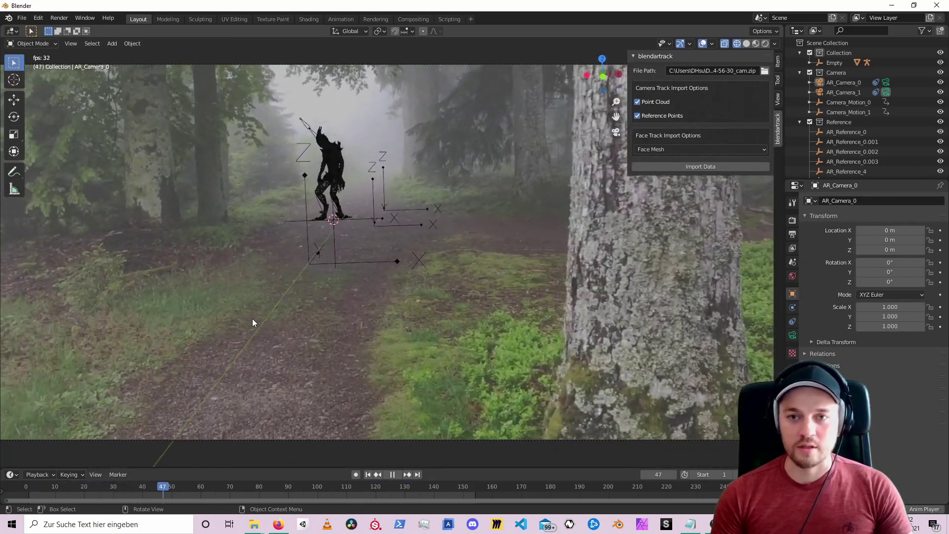
{"action": "key", "text": "space"}
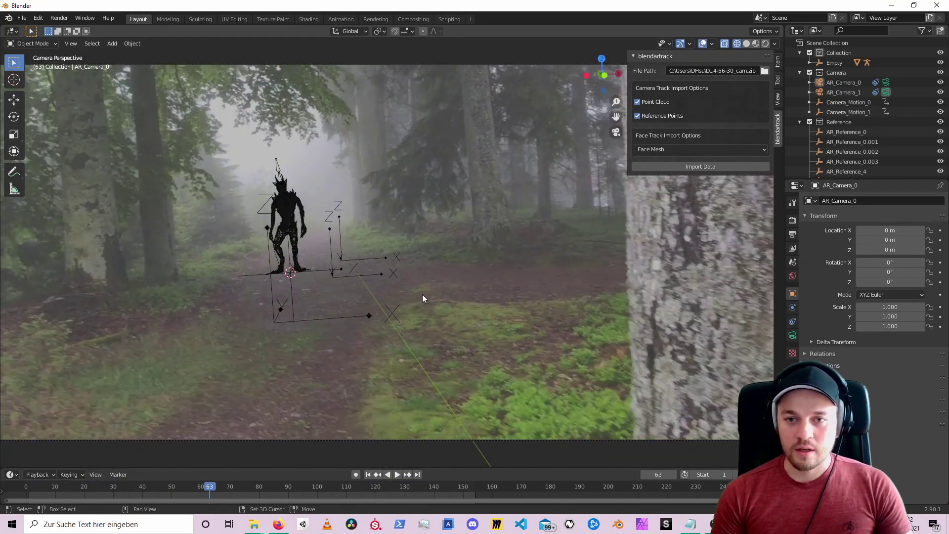
Add a Sun light to light the alien
{"action": "key", "text": "shift+a"}
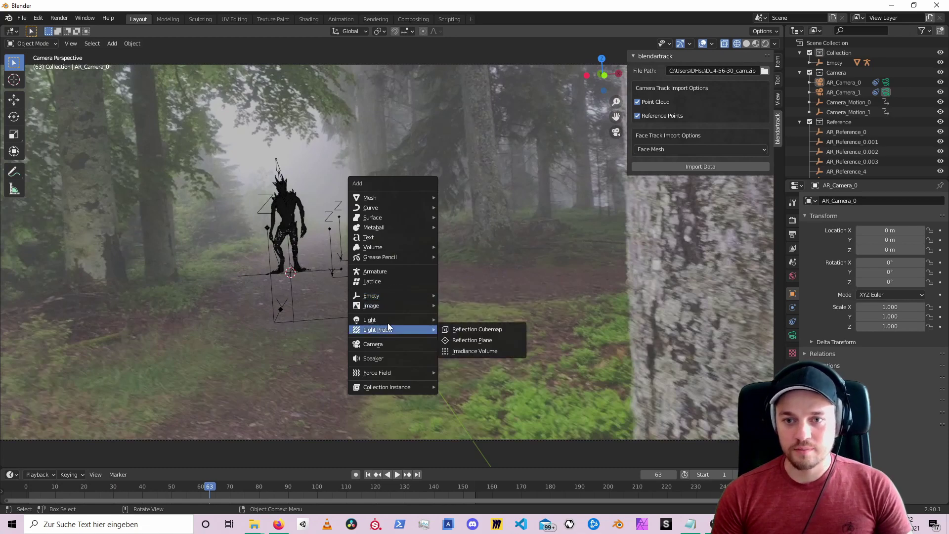
{"action": "mouse_move", "coordinate": [396, 320]}
{"action": "left_click", "coordinate": [482, 329]}
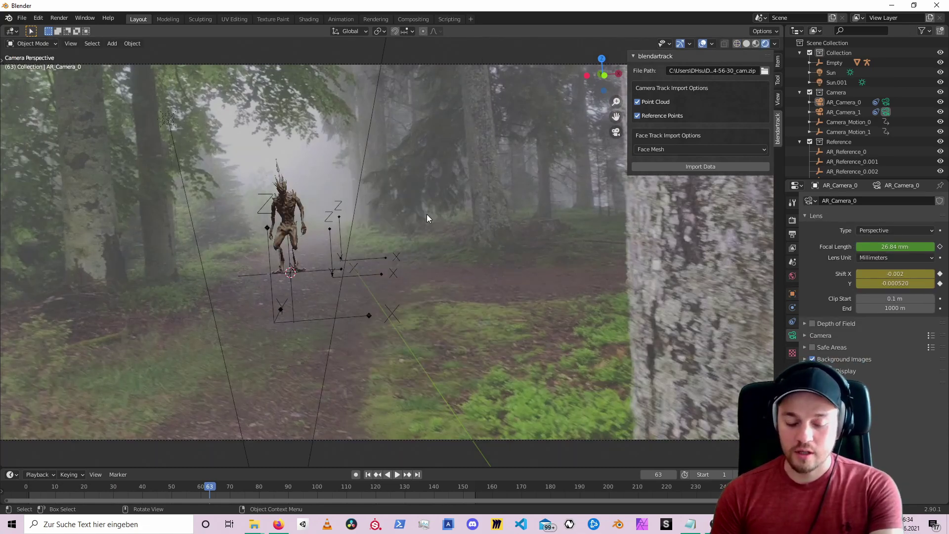
Render frame 63, then re-render it with the Film set to Transparent
{"action": "key", "text": "F12"}
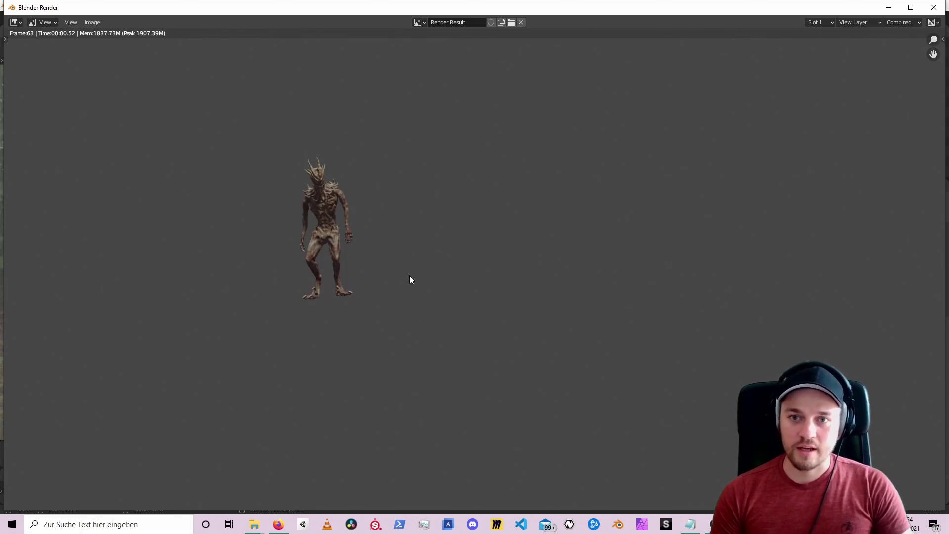
{"action": "left_click", "coordinate": [933, 7]}
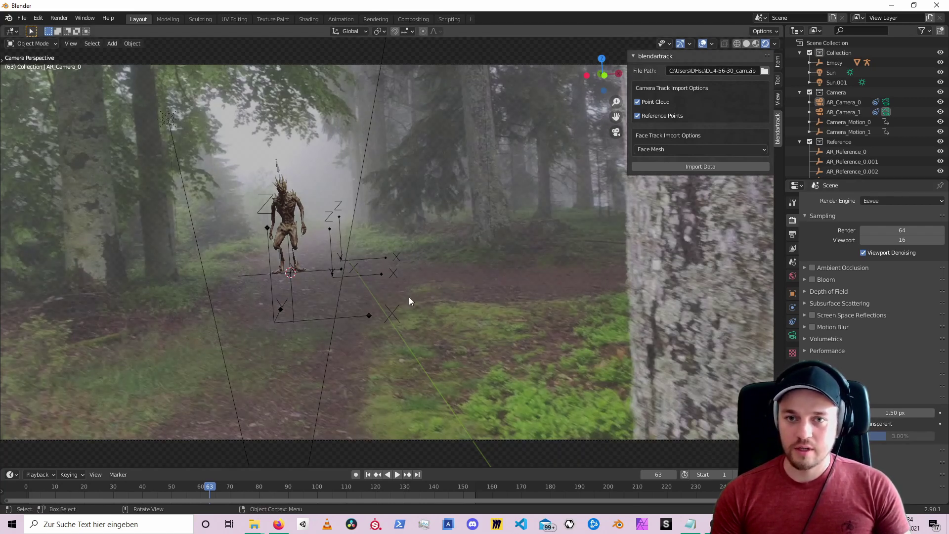
{"action": "key", "text": "F12"}
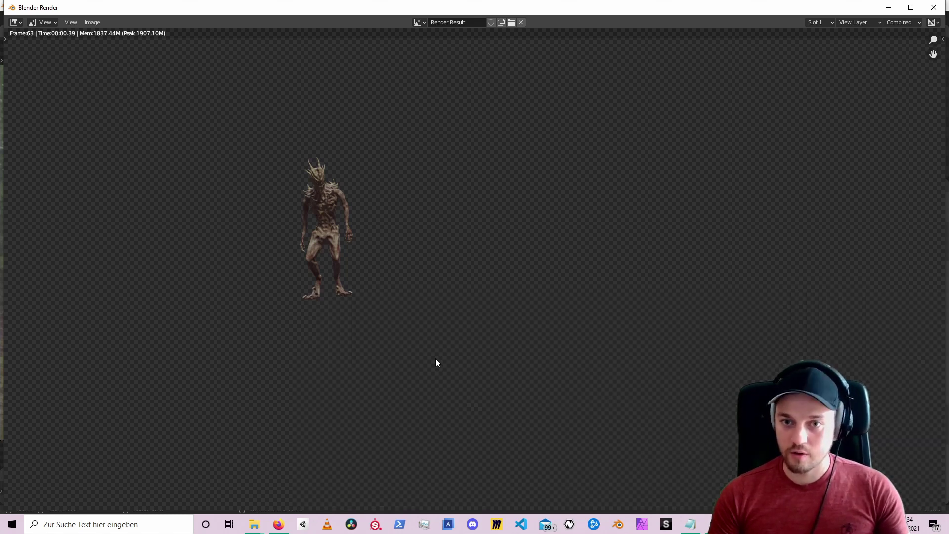
{"action": "left_click", "coordinate": [934, 7]}
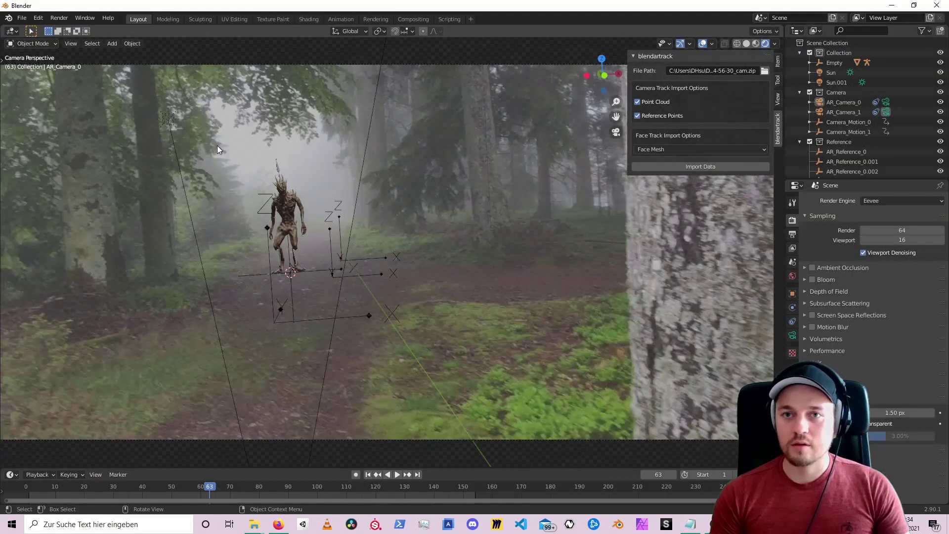
In Compositing, enable Use Nodes and connect a new Viewer node to Render Layers
{"action": "left_click", "coordinate": [412, 19]}
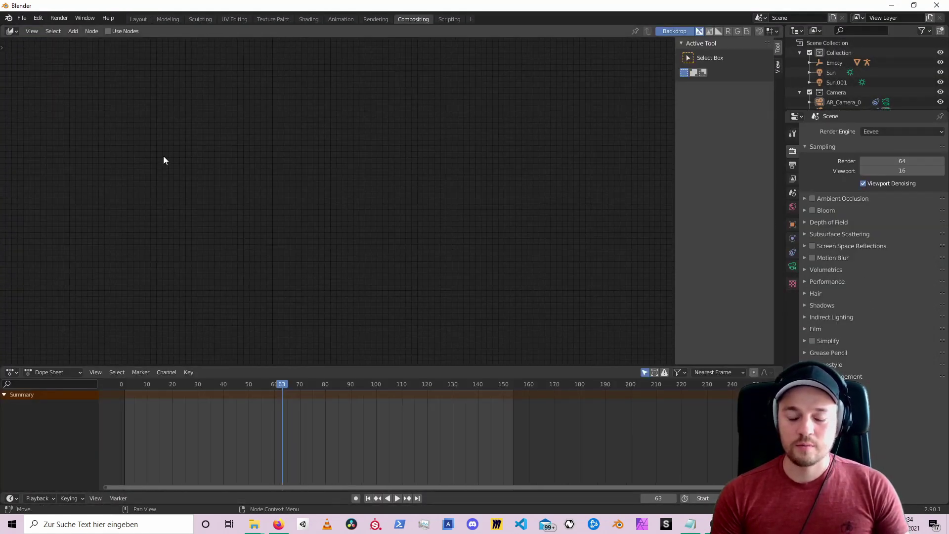
{"action": "left_click", "coordinate": [108, 31]}
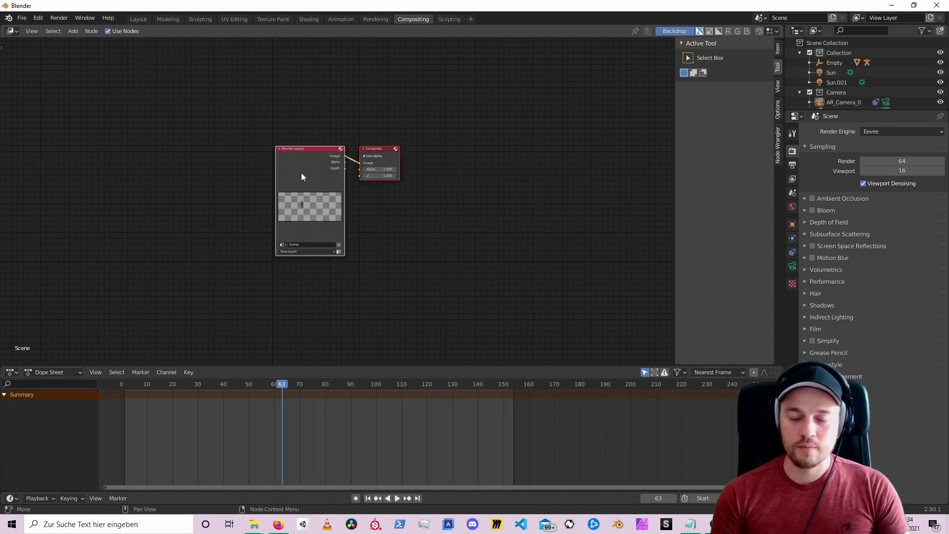
{"action": "left_click_drag", "start_coordinate": [307, 182], "coordinate": [161, 117]}
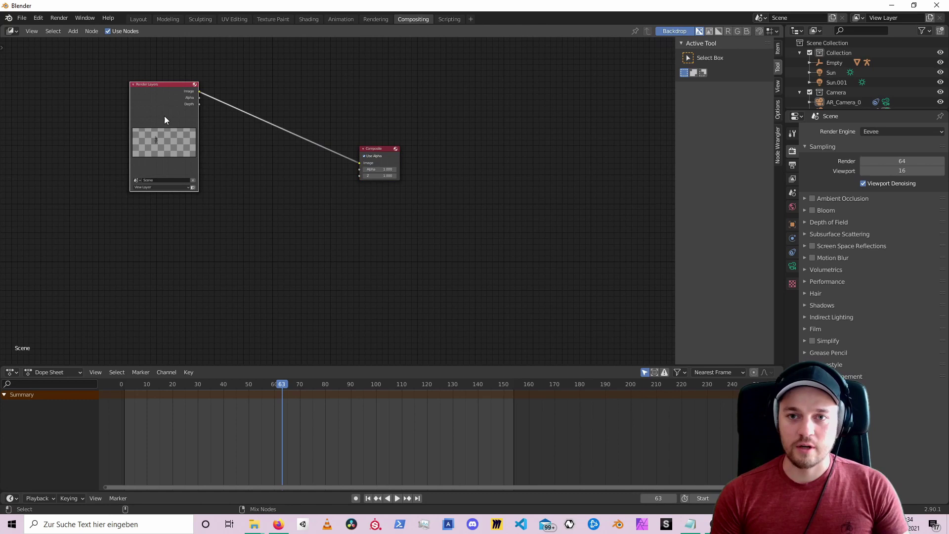
{"action": "left_click", "coordinate": [310, 176]}
{"action": "key", "text": "shift+a"}
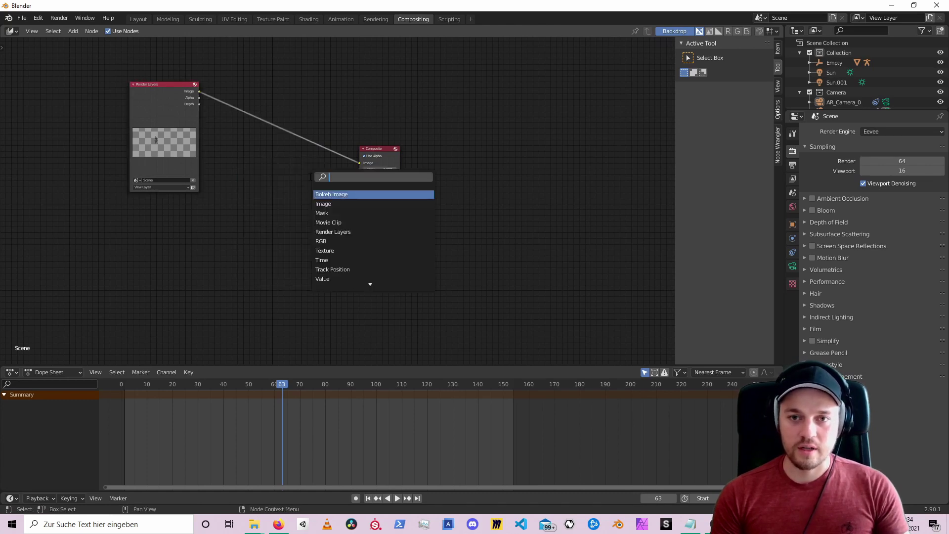
{"action": "type", "text": "view"}
{"action": "key", "text": "Return"}
{"action": "left_click", "coordinate": [383, 210]}
{"action": "left_click_drag", "start_coordinate": [164, 95], "coordinate": [95, 56]}
{"action": "key", "text": "shift+a"}
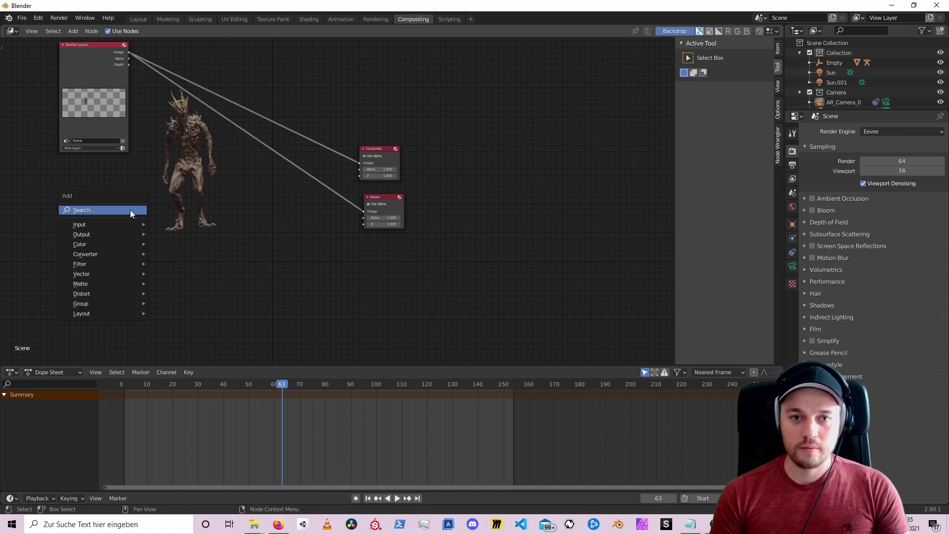
Add a Movie Clip node via the 'movie' search and load the forest footage into it
{"action": "left_click", "coordinate": [131, 210]}
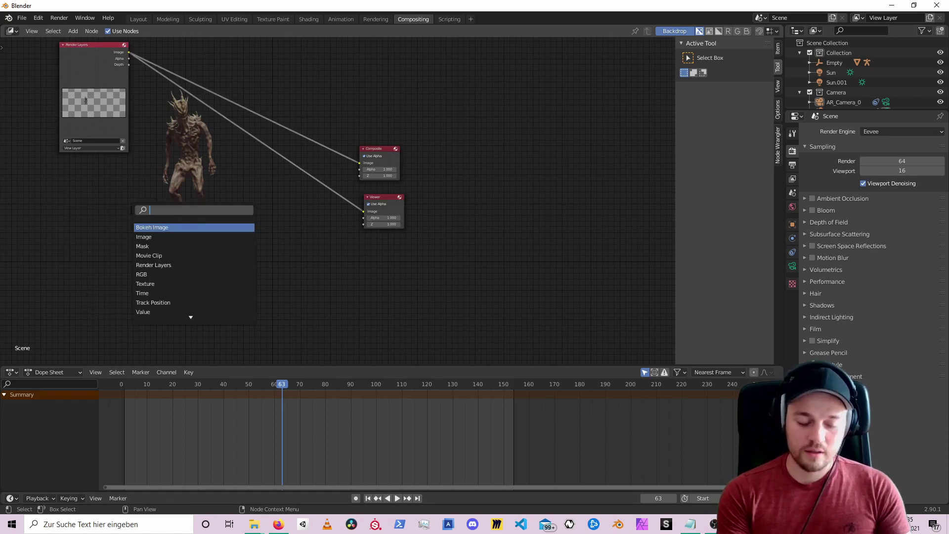
{"action": "type", "text": "movie"}
{"action": "key", "text": "Return"}
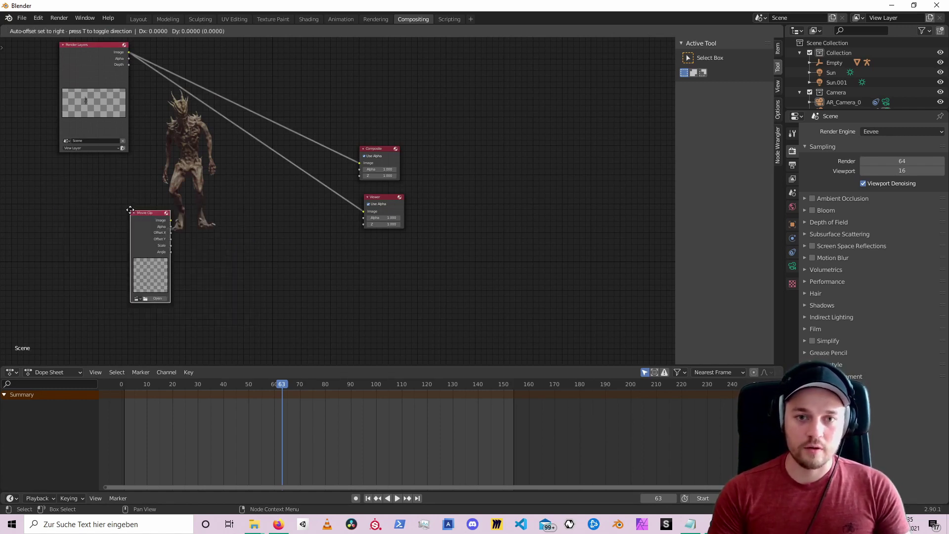
{"action": "left_click", "coordinate": [78, 168]}
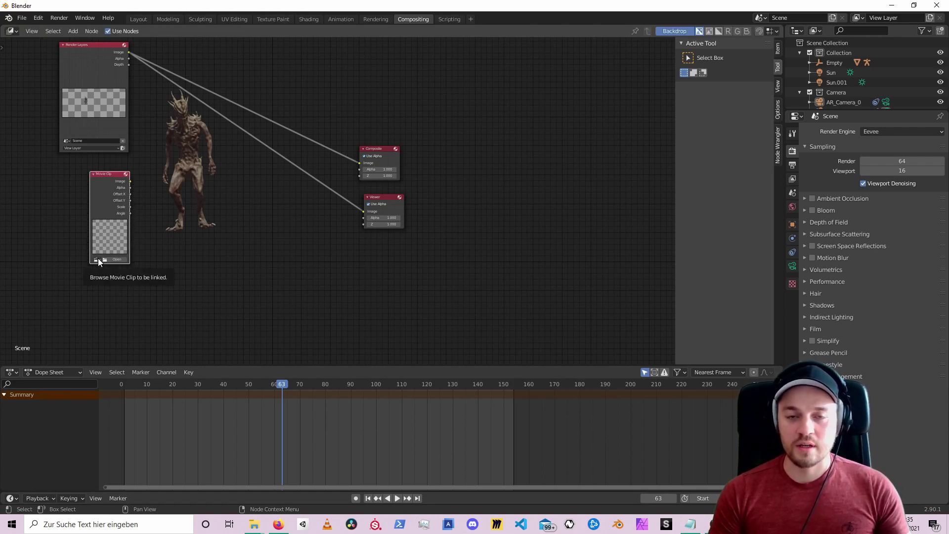
{"action": "left_click", "coordinate": [97, 258]}
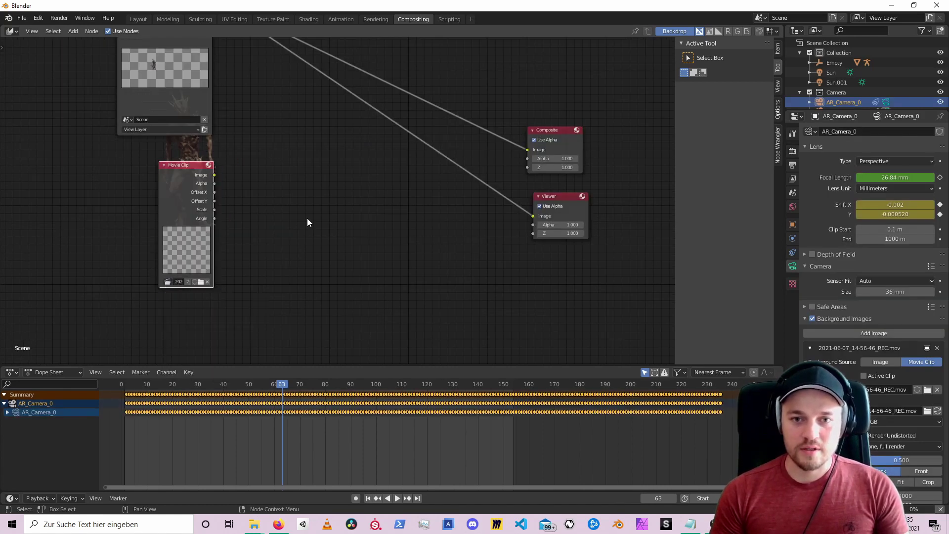
{"action": "left_click_drag", "start_coordinate": [204, 208], "coordinate": [173, 234]}
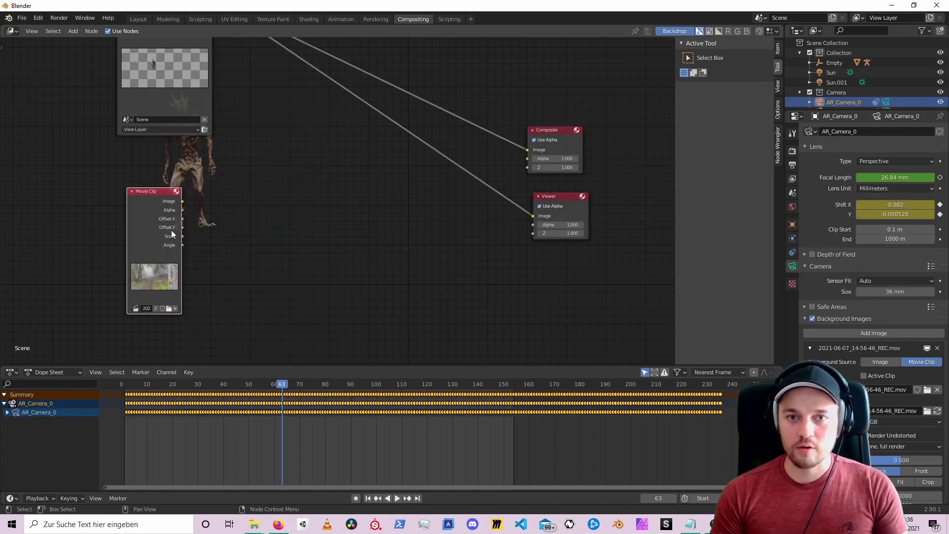
Move the Render Layers and Movie Clip nodes left and add an Alpha Over node
{"action": "scroll", "coordinate": [223, 143], "scroll_direction": "down", "scroll_amount": 2}
{"action": "middle_click_drag", "start_coordinate": [237, 142], "coordinate": [267, 163]}
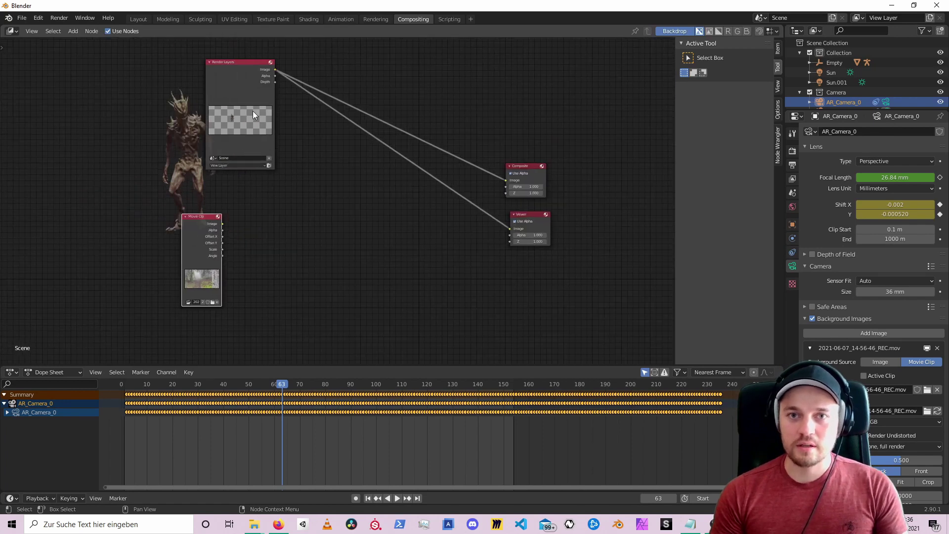
{"action": "left_click_drag", "start_coordinate": [225, 102], "coordinate": [75, 104]}
{"action": "left_click_drag", "start_coordinate": [209, 232], "coordinate": [126, 226]}
{"action": "key", "text": "shift+a"}
{"action": "left_click", "coordinate": [284, 219]}
{"action": "type", "text": "alpha"}
{"action": "key", "text": "Return"}
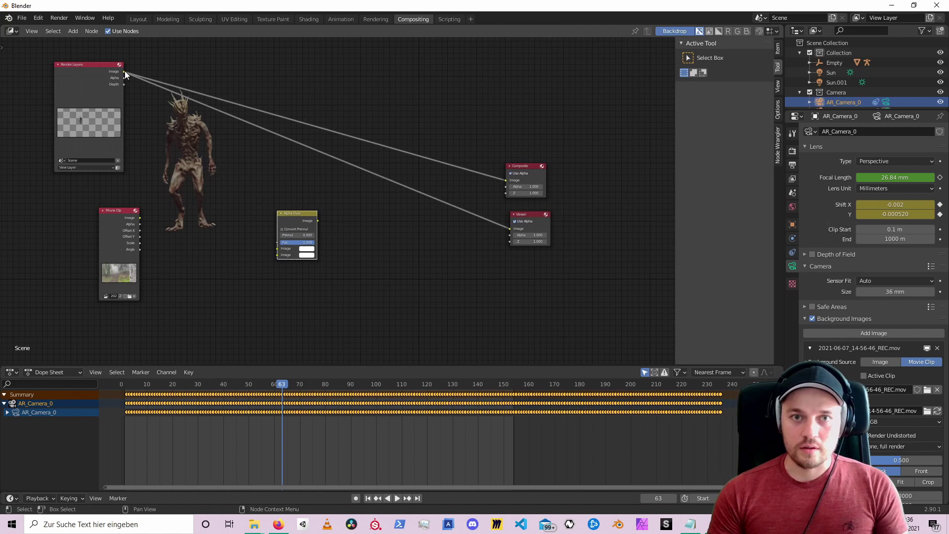
Link the Render Layers and Movie Clip images into Alpha Over and preview it in the Viewer
{"action": "left_click_drag", "start_coordinate": [124, 74], "coordinate": [277, 248]}
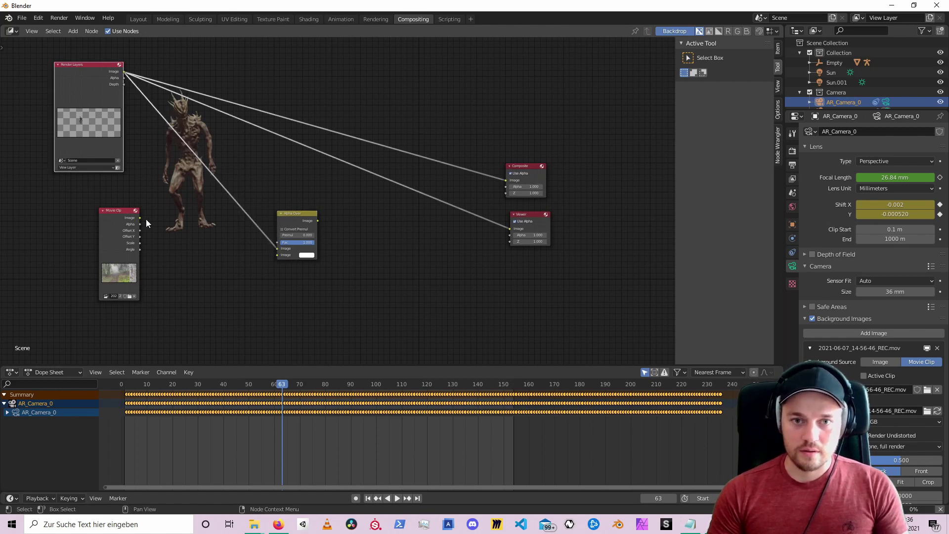
{"action": "left_click_drag", "start_coordinate": [140, 218], "coordinate": [281, 251]}
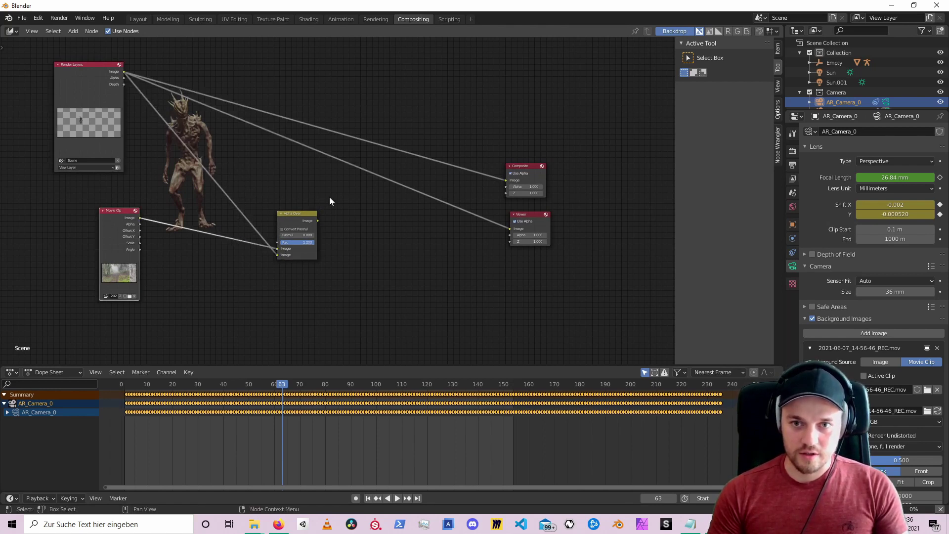
{"action": "left_click", "coordinate": [317, 221], "text": "ctrl+shift"}
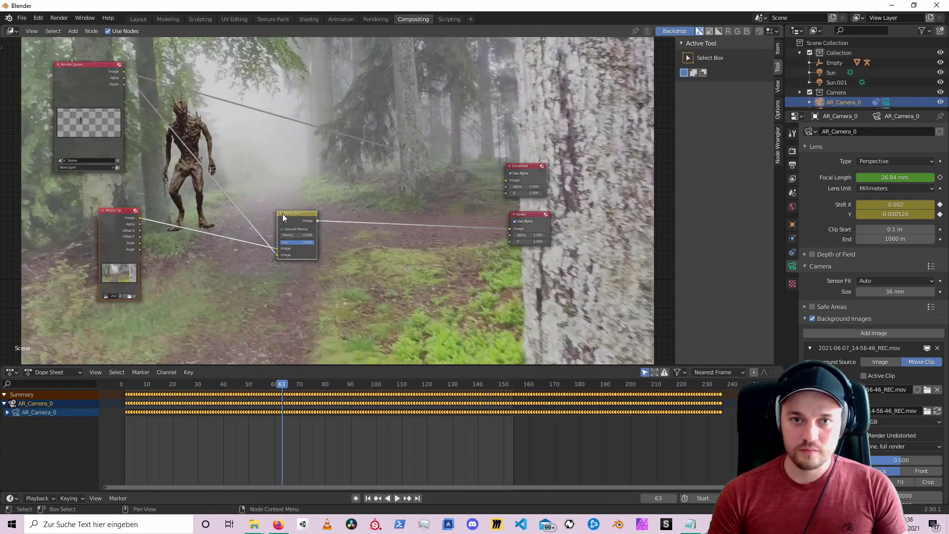
{"action": "middle_click_drag", "start_coordinate": [243, 192], "coordinate": [262, 215]}
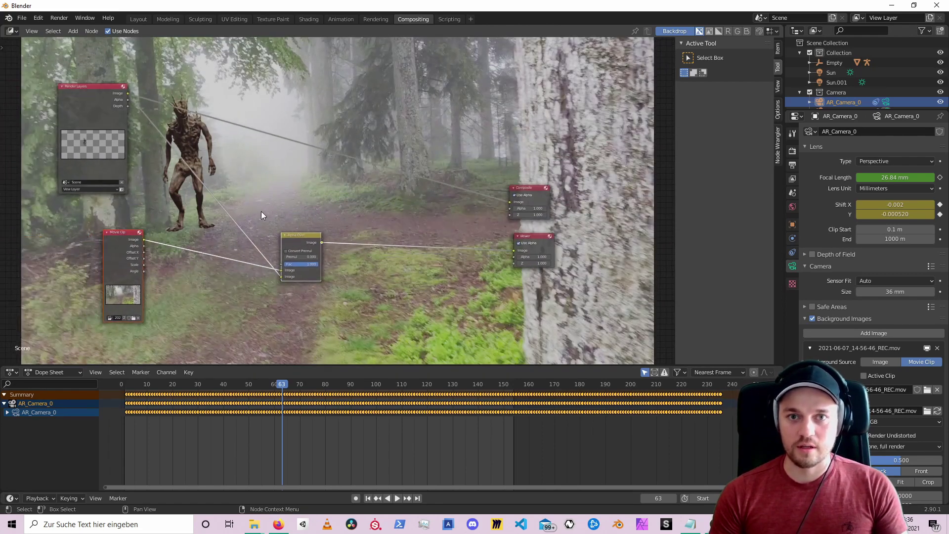
Insert a Distort > Scale node set to Render Size on the Movie Clip–Alpha Over link
{"action": "left_click", "coordinate": [200, 283]}
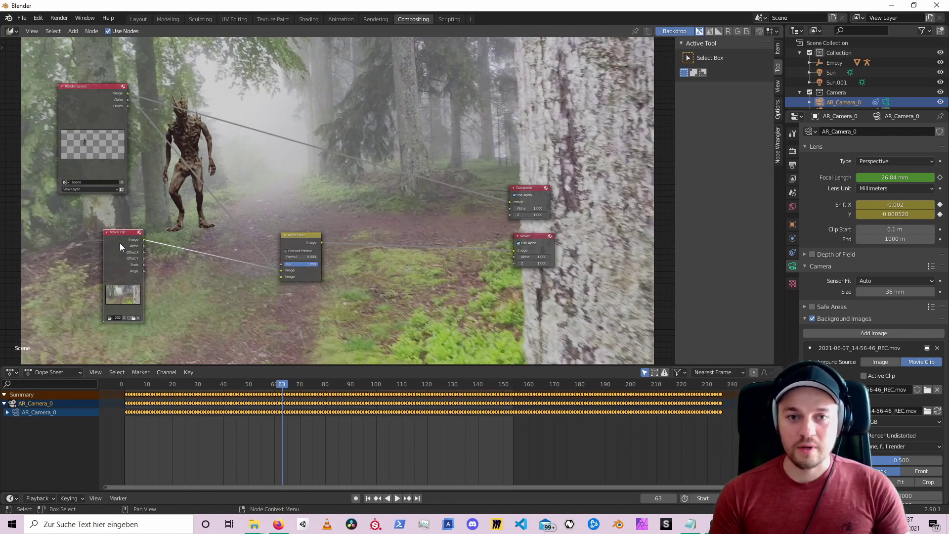
{"action": "left_click_drag", "start_coordinate": [120, 244], "coordinate": [89, 240]}
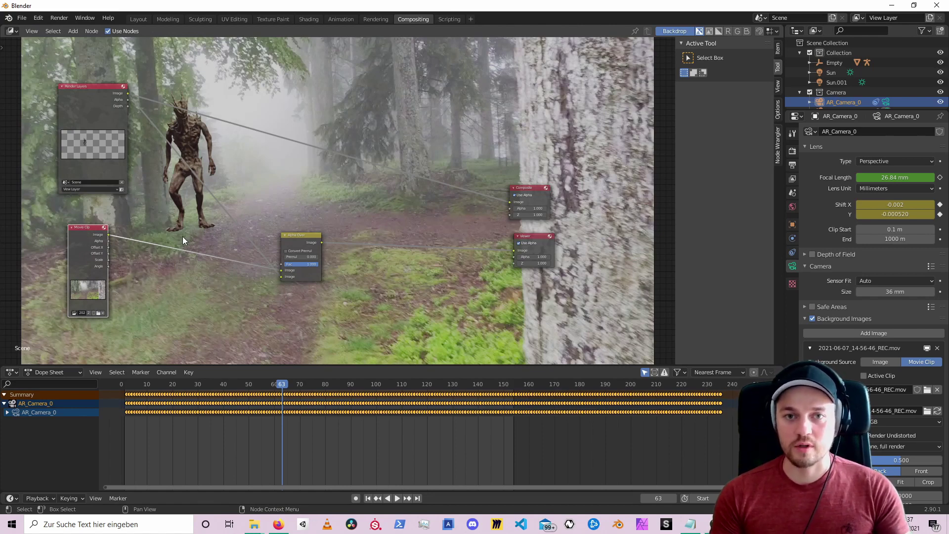
{"action": "key", "text": "shift+a"}
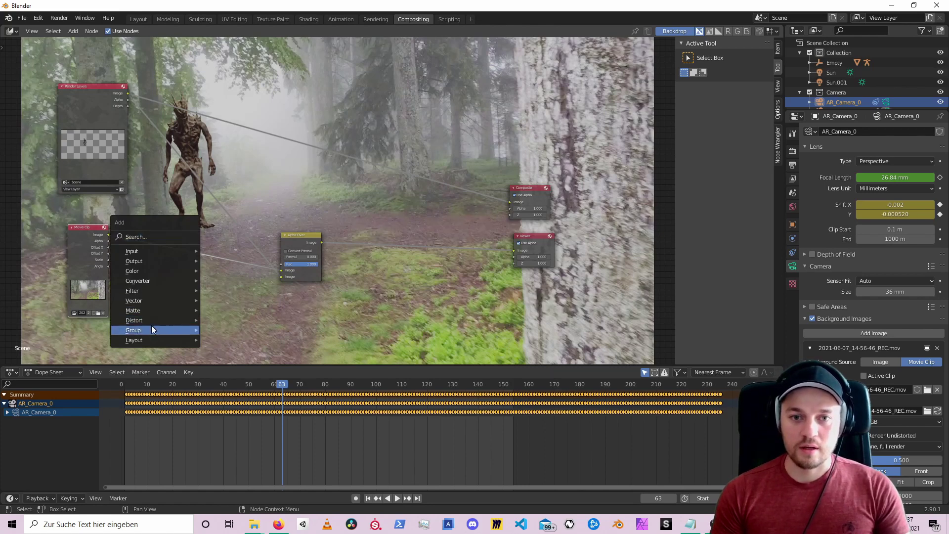
{"action": "mouse_move", "coordinate": [157, 320]}
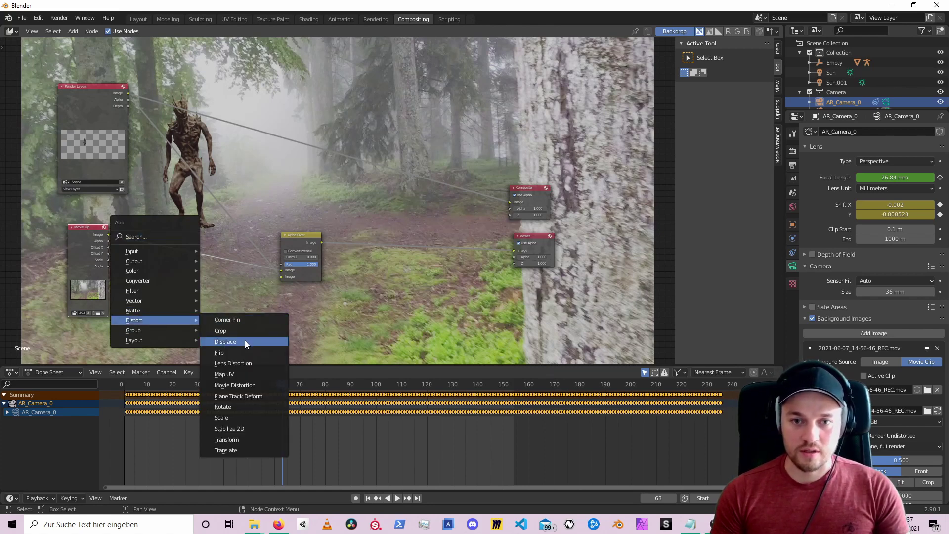
{"action": "left_click", "coordinate": [246, 417]}
{"action": "left_click", "coordinate": [167, 243]}
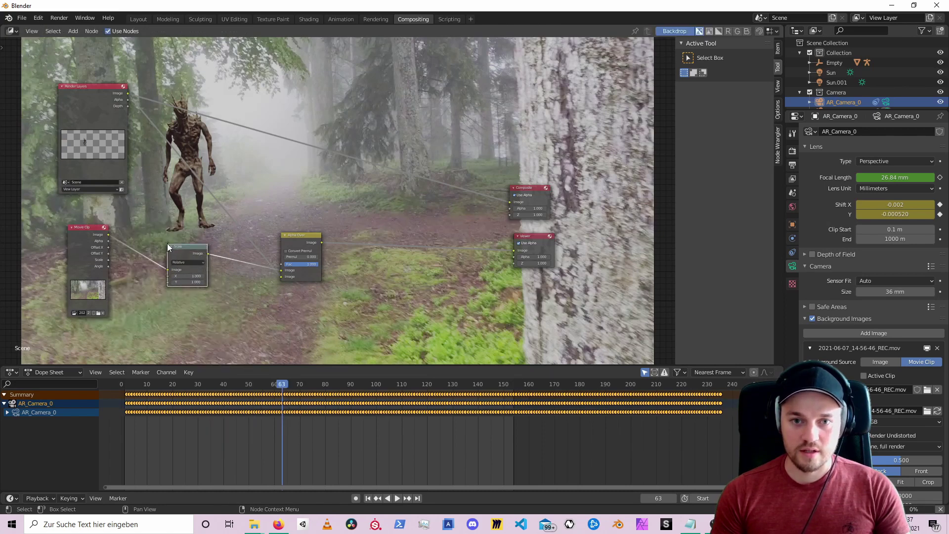
{"action": "left_click", "coordinate": [193, 262]}
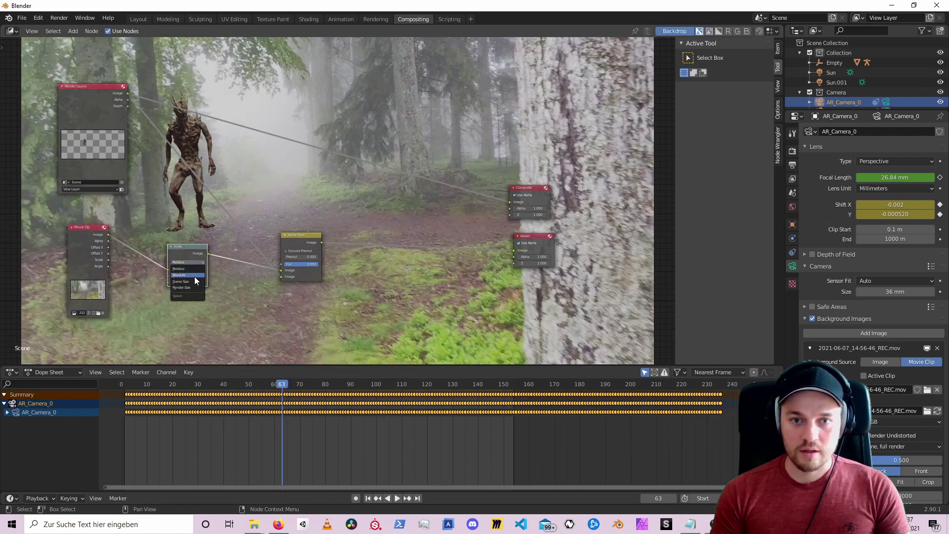
{"action": "left_click", "coordinate": [186, 286]}
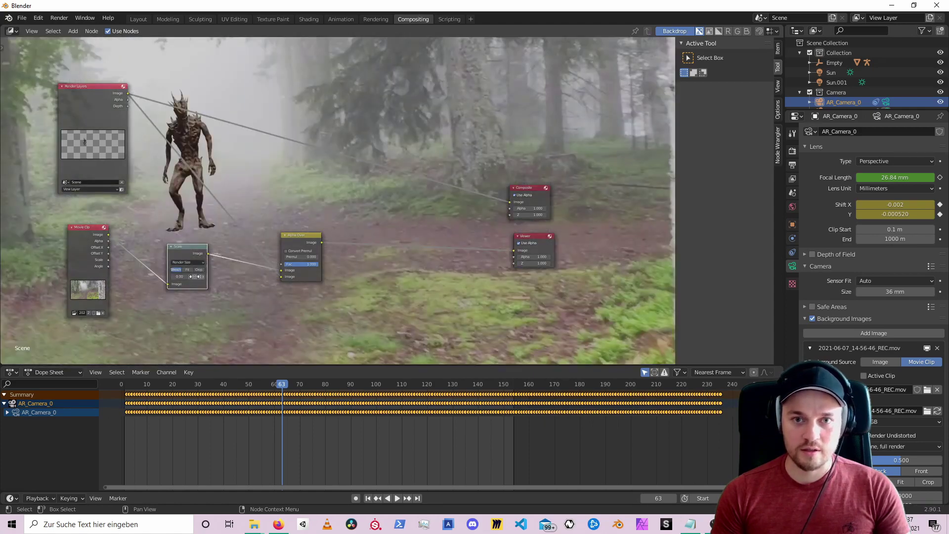
Duplicate the Scale node and place the copy above the original
{"action": "key", "text": "shift+d"}
{"action": "left_click", "coordinate": [191, 231]}
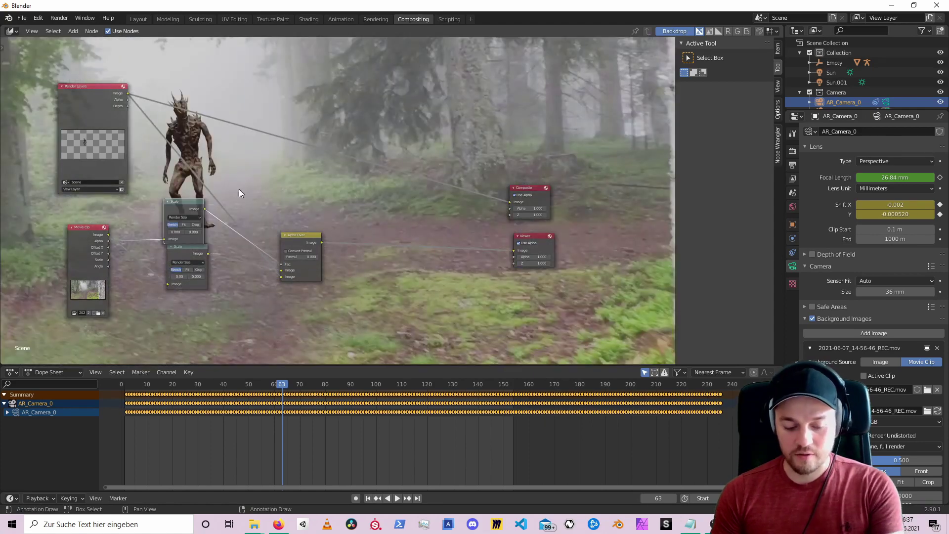
{"action": "key", "text": "F9"}
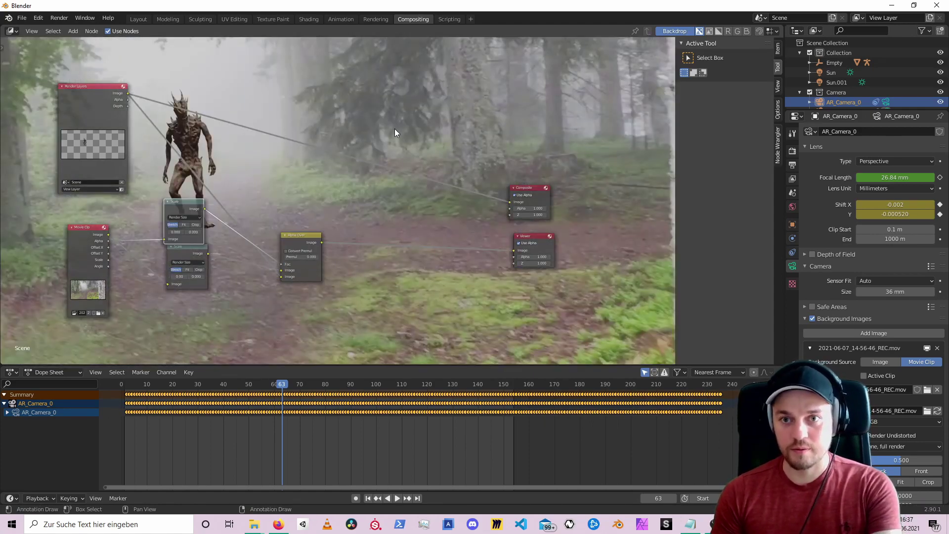
Render a test frame, link Alpha Over's output to the Composite, and render frame 63 again
{"action": "key", "text": "F12"}
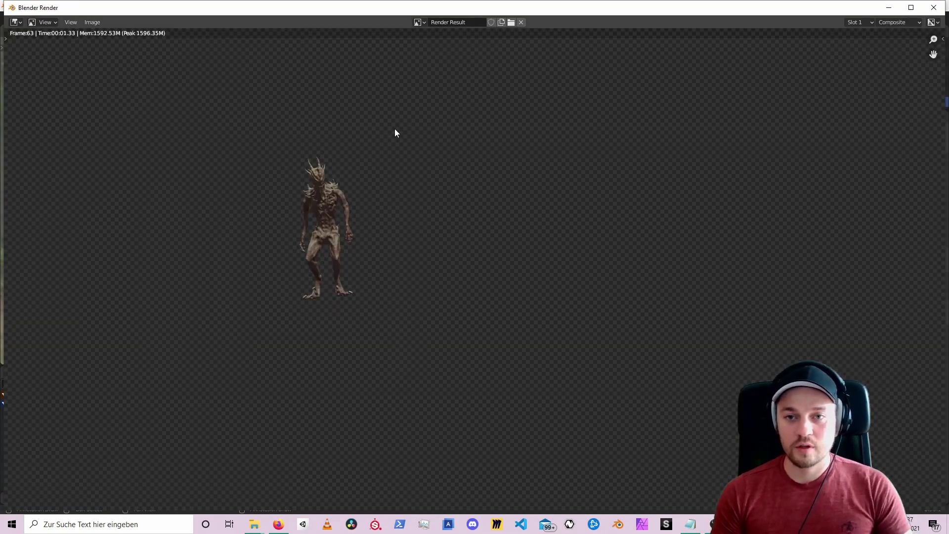
{"action": "left_click", "coordinate": [941, 13]}
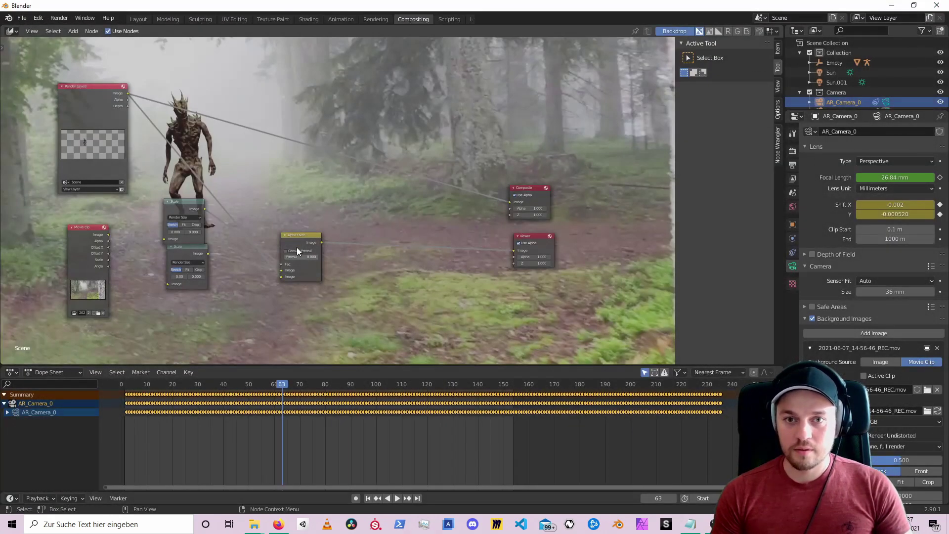
{"action": "left_click_drag", "start_coordinate": [320, 243], "coordinate": [509, 202]}
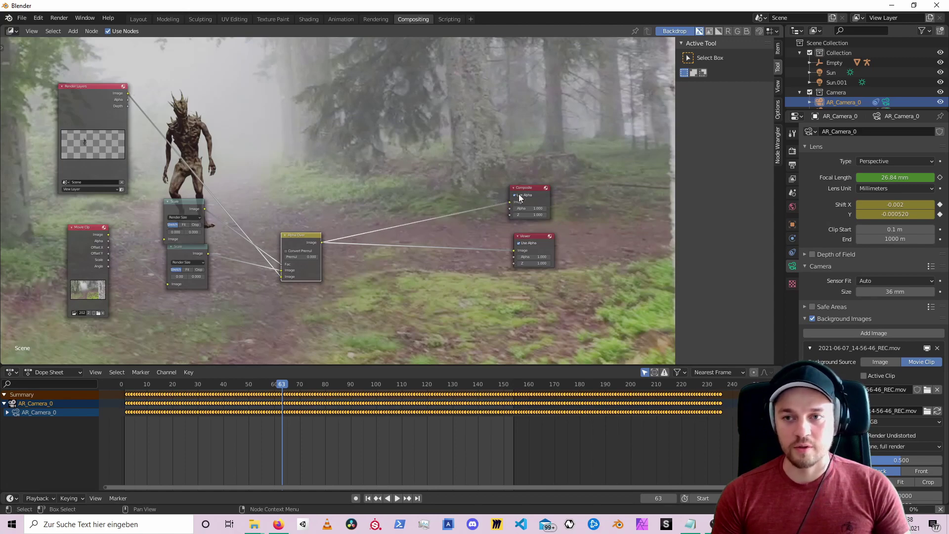
{"action": "key", "text": "F12"}
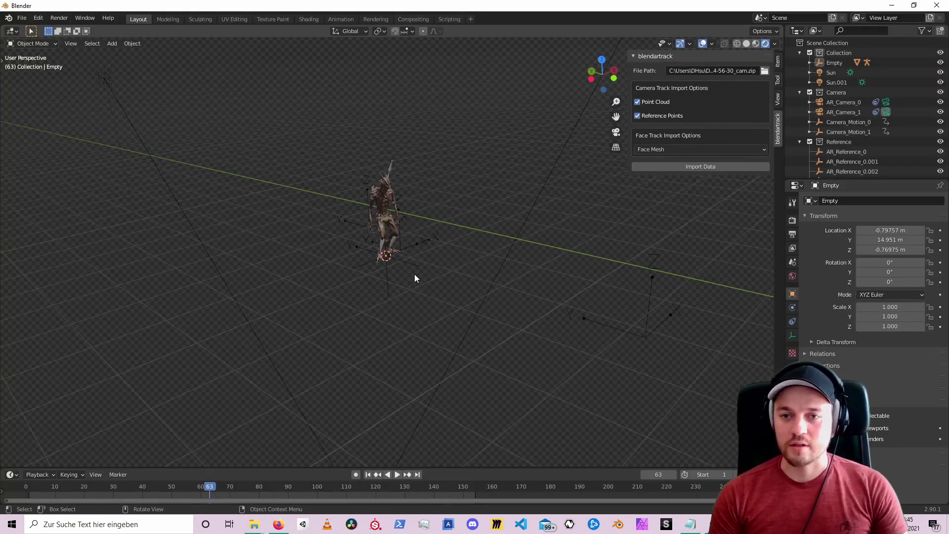
Add a plane beneath the creature and scale it up
{"action": "left_click", "coordinate": [411, 271]}
{"action": "scroll", "coordinate": [410, 267], "scroll_direction": "up", "scroll_amount": 2}
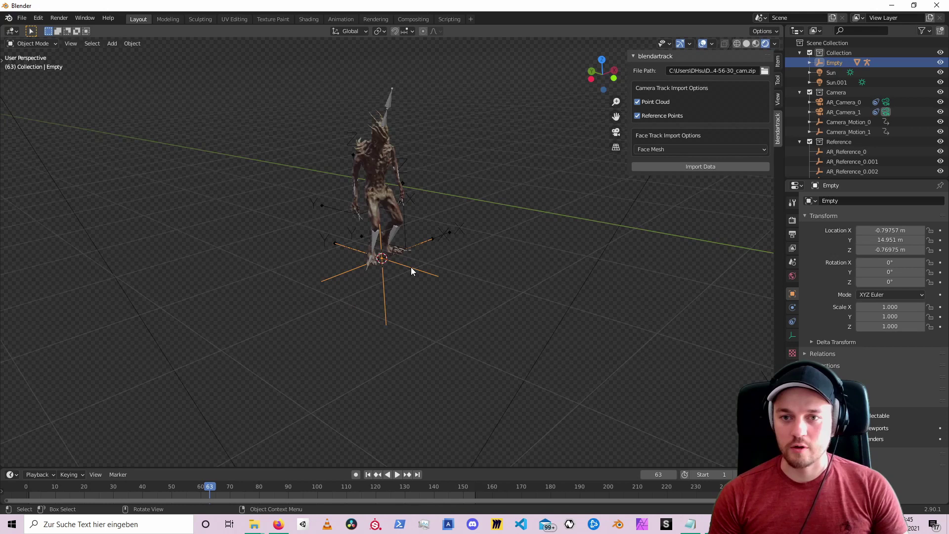
{"action": "key", "text": "shift+a"}
{"action": "mouse_move", "coordinate": [411, 267]}
{"action": "left_click", "coordinate": [469, 268]}
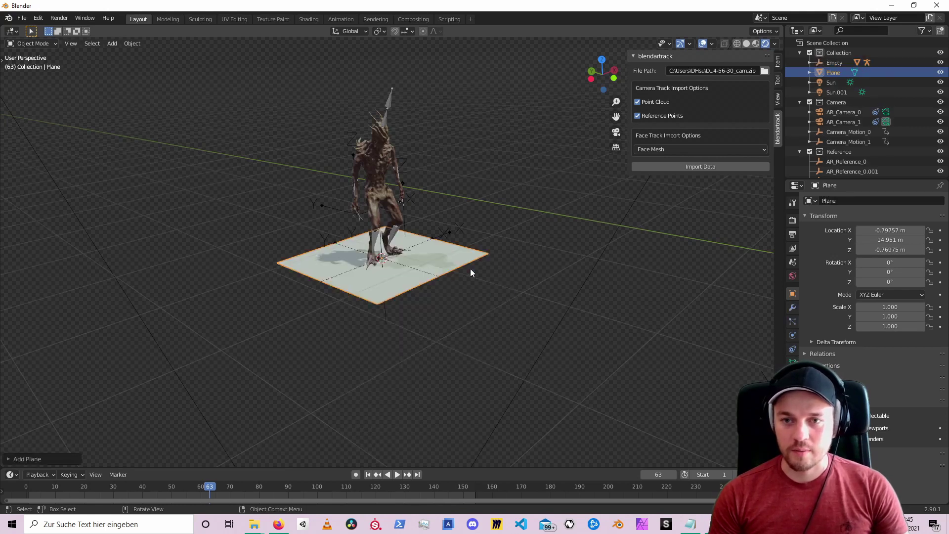
{"action": "key", "text": "space"}
{"action": "key", "text": "s"}
{"action": "left_click", "coordinate": [517, 366]}
{"action": "scroll", "coordinate": [518, 366], "scroll_direction": "up", "scroll_amount": 2}
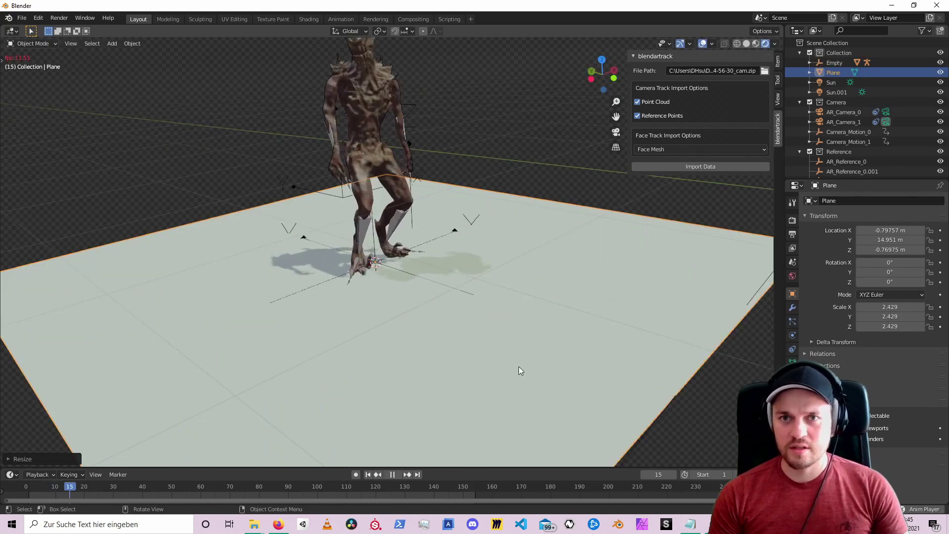
Create a new material for the plane and delete its default Principled BSDF
{"action": "left_click", "coordinate": [313, 20]}
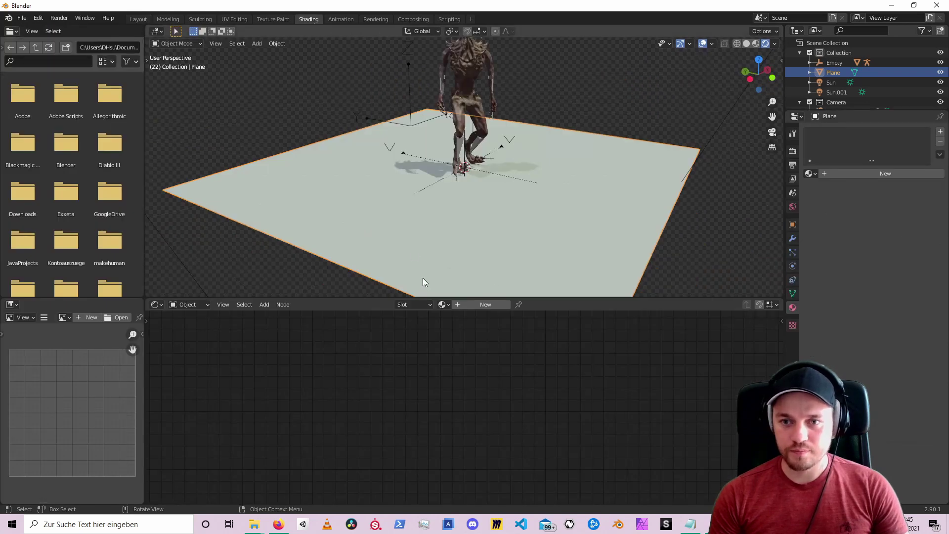
{"action": "left_click", "coordinate": [473, 304]}
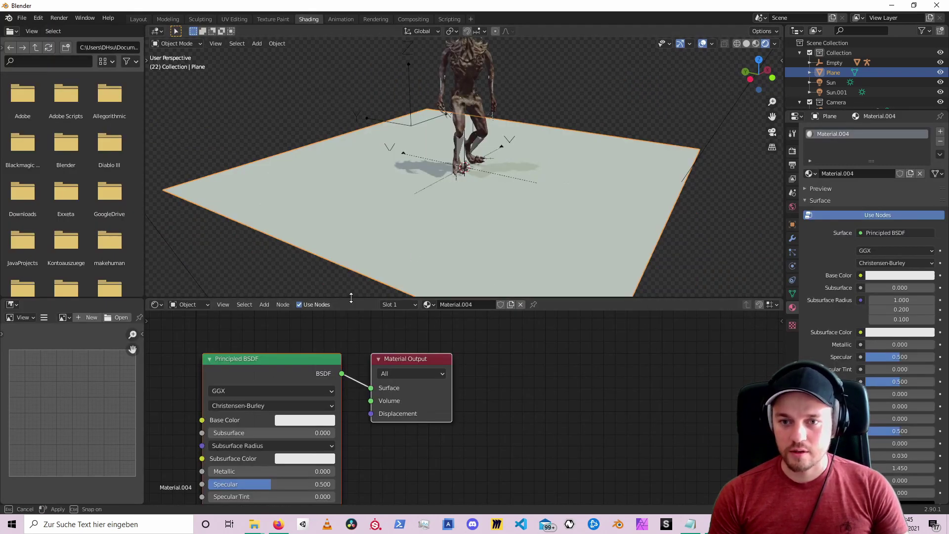
{"action": "left_click_drag", "start_coordinate": [346, 299], "coordinate": [346, 231]}
{"action": "left_click", "coordinate": [288, 350]}
{"action": "key", "text": "Delete"}
Add a Diffuse BSDF node to the left of the Material Output
{"action": "key", "text": "shift+a"}
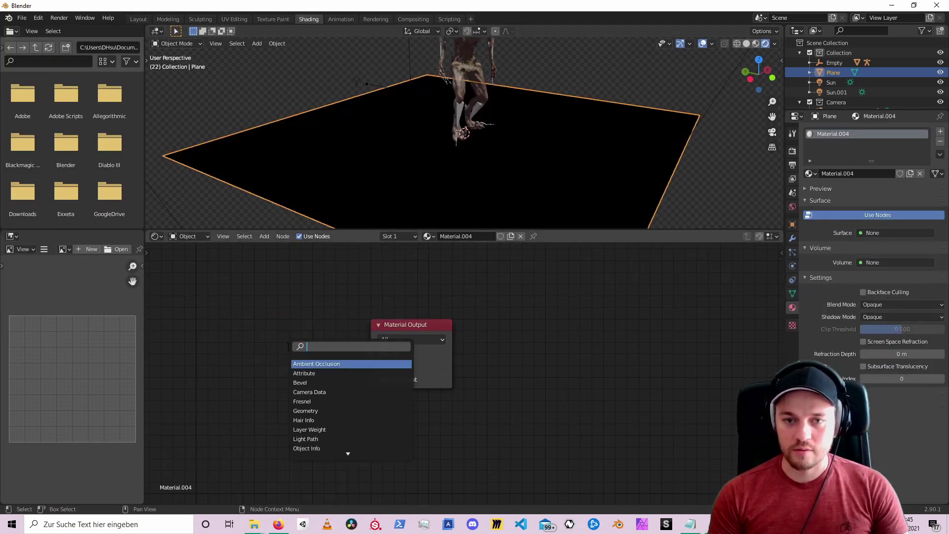
{"action": "type", "text": "diff"}
{"action": "key", "text": "Return"}
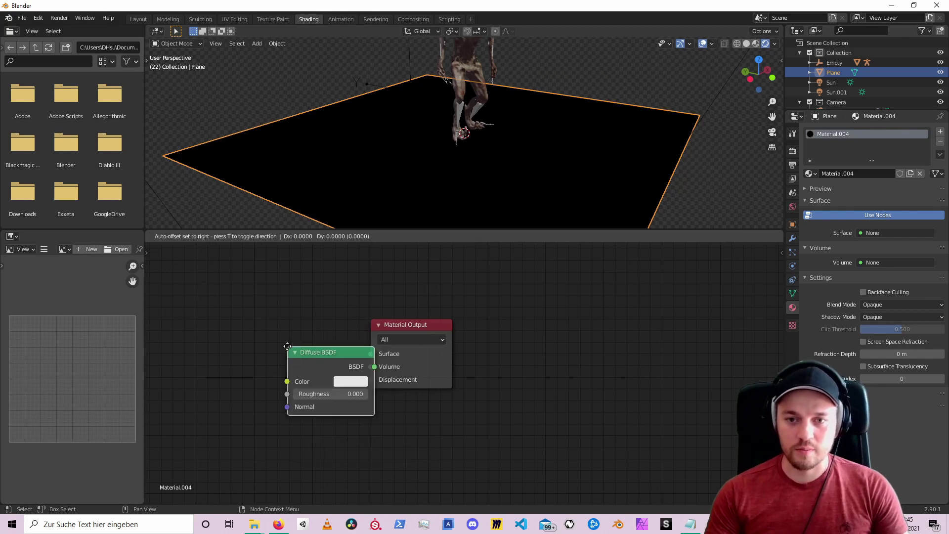
{"action": "left_click", "coordinate": [234, 312]}
{"action": "left_click_drag", "start_coordinate": [405, 324], "coordinate": [581, 304]}
Add an Emission node via the 'emis' node search
{"action": "key", "text": "shift+a"}
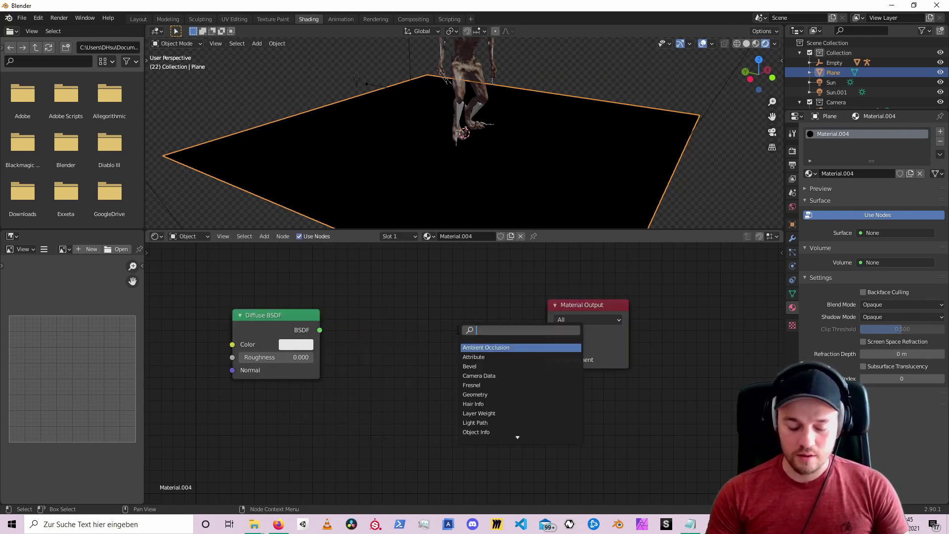
{"action": "type", "text": "emis"}
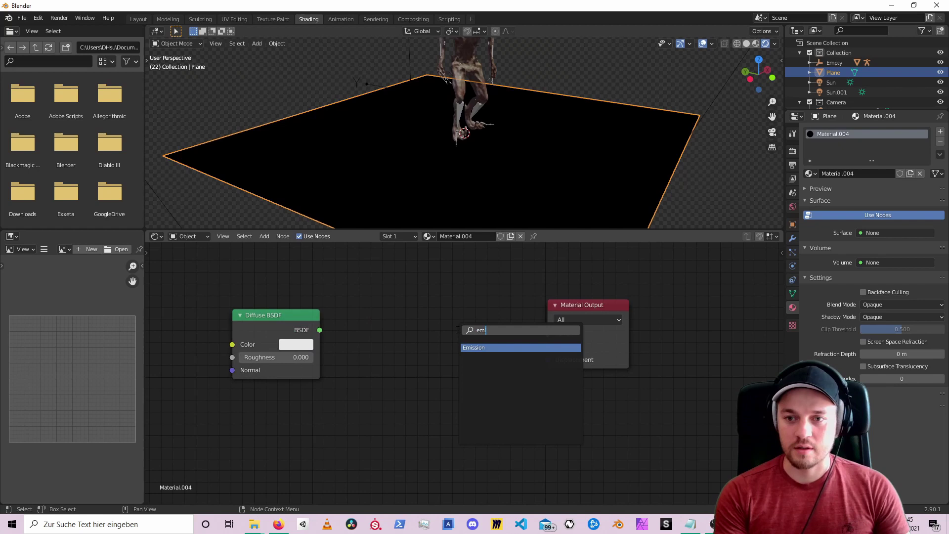
{"action": "key", "text": "Return"}
Place the Emission node below the Diffuse BSDF, feed it to the surface, and make it red
{"action": "left_click", "coordinate": [301, 402]}
{"action": "left_click", "coordinate": [306, 403], "text": "ctrl+shift"}
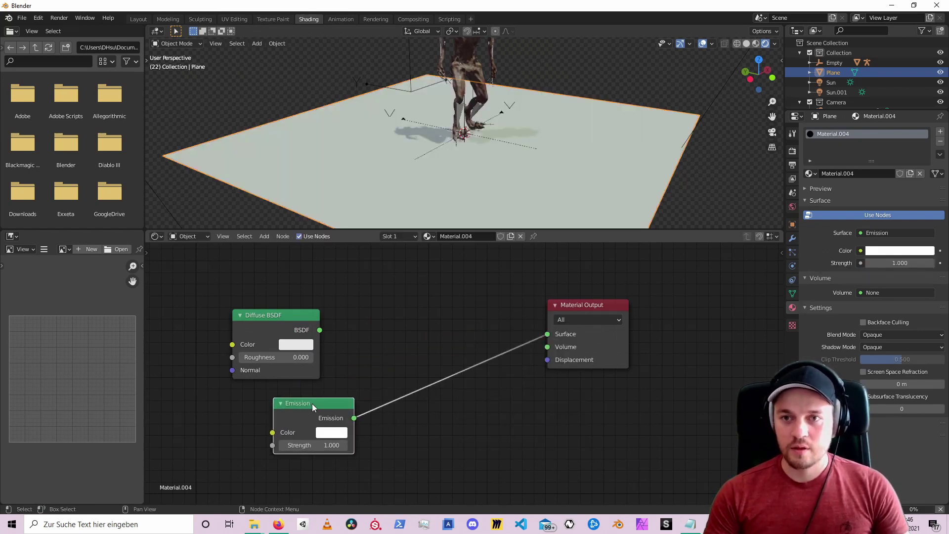
{"action": "left_click_drag", "start_coordinate": [606, 311], "coordinate": [637, 321]}
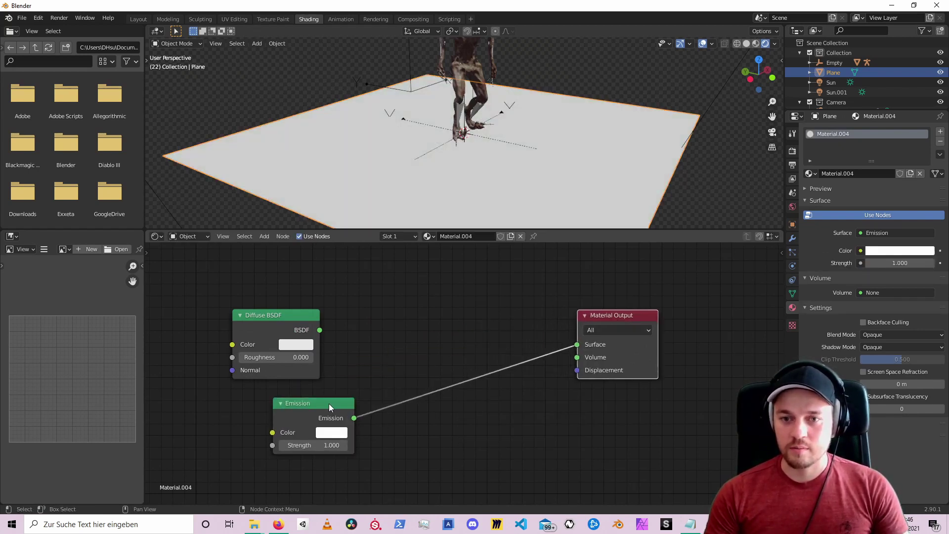
{"action": "left_click_drag", "start_coordinate": [317, 402], "coordinate": [301, 402]}
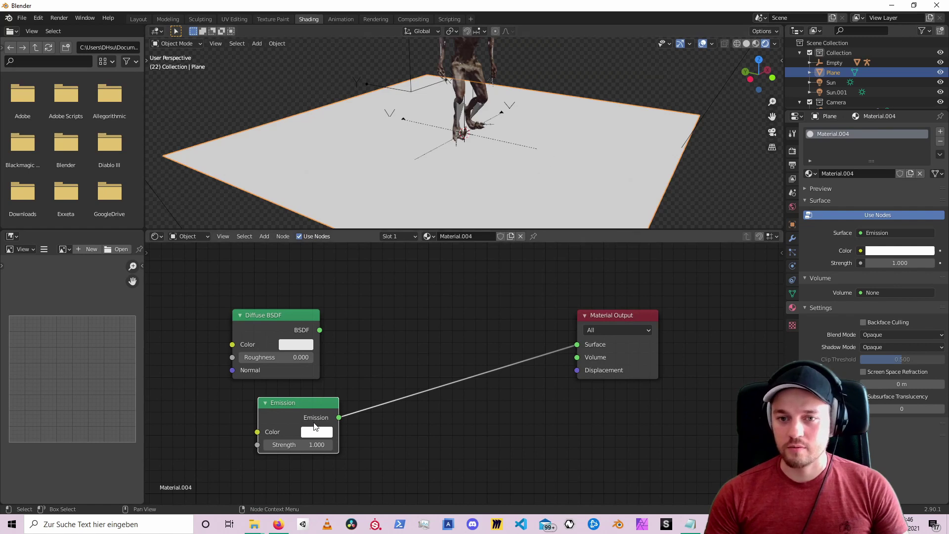
{"action": "left_click", "coordinate": [315, 431]}
{"action": "left_click", "coordinate": [318, 430]}
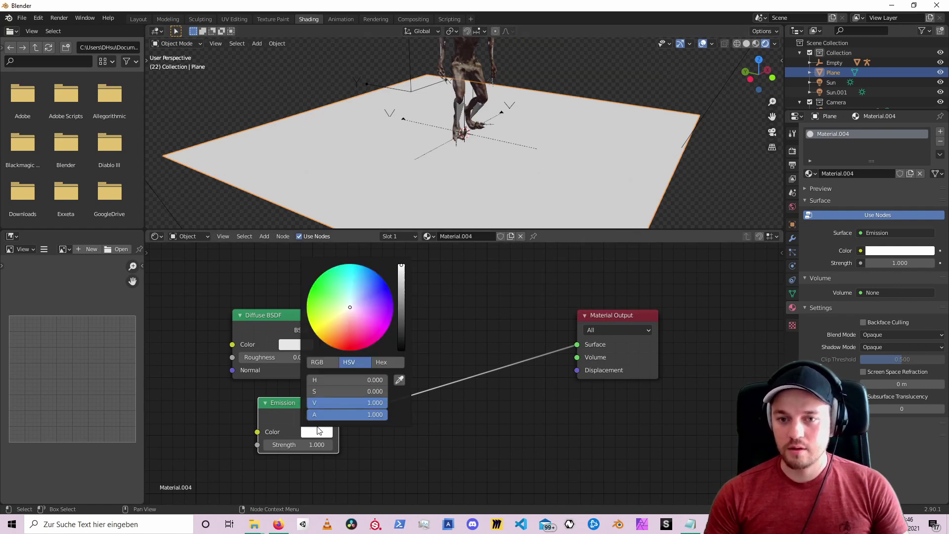
{"action": "left_click", "coordinate": [364, 349]}
Drop a Mix Shader onto the Emission–Output link and wire the Diffuse BSDF into it
{"action": "key", "text": "shift+a"}
{"action": "left_click", "coordinate": [403, 372]}
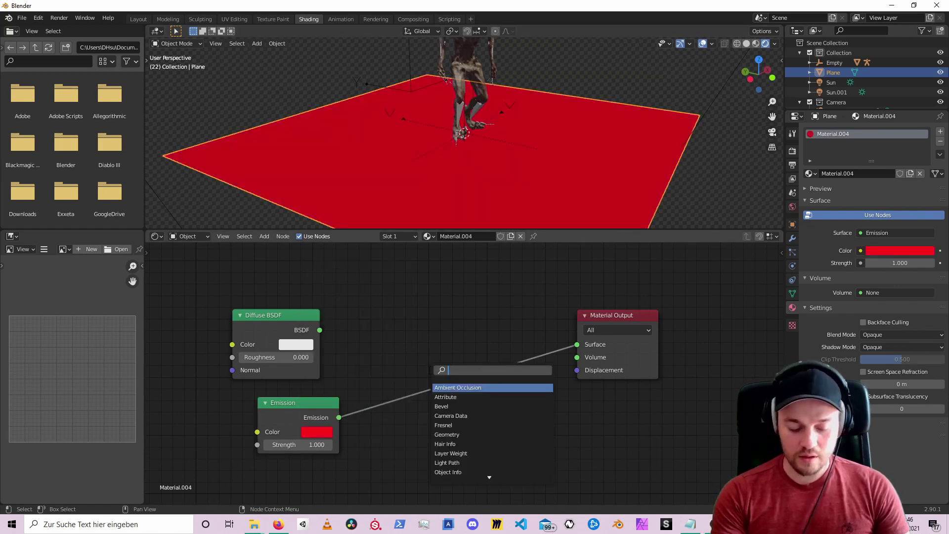
{"action": "type", "text": "mix"}
{"action": "key", "text": "Return"}
{"action": "left_click", "coordinate": [428, 369]}
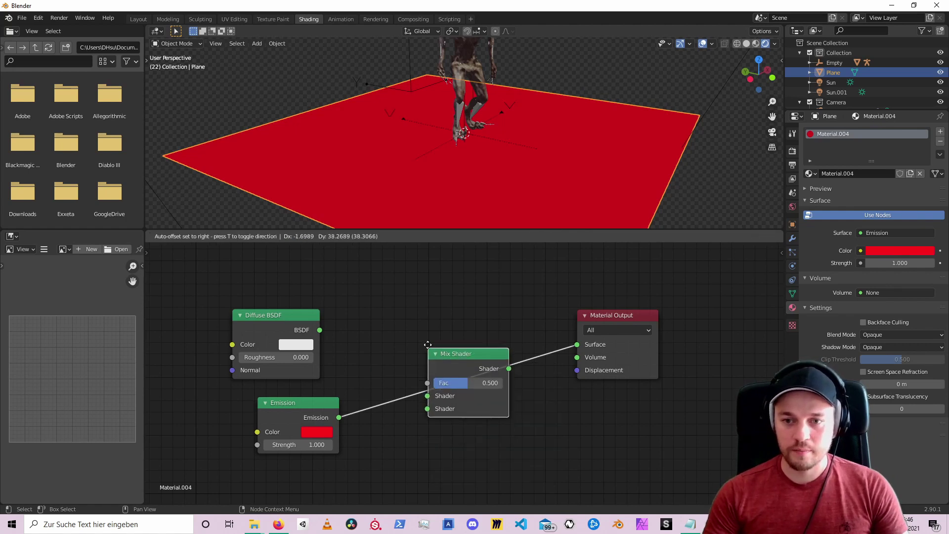
{"action": "left_click_drag", "start_coordinate": [320, 330], "coordinate": [428, 418]}
Make the second Emission blue, wire it into the Mix Shader, and connect Diffuse BSDF to the output
{"action": "left_click", "coordinate": [383, 471]}
{"action": "left_click", "coordinate": [429, 318]}
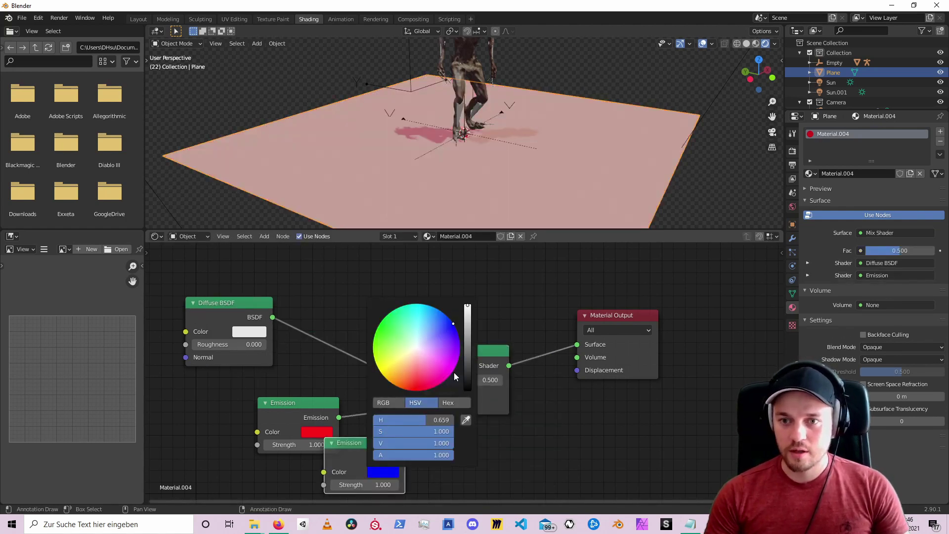
{"action": "left_click_drag", "start_coordinate": [405, 457], "coordinate": [428, 395]}
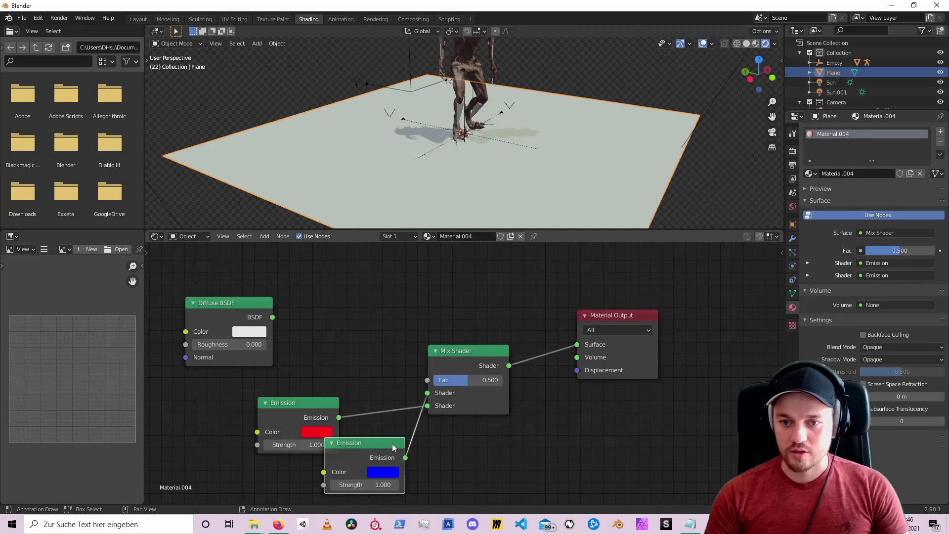
{"action": "left_click_drag", "start_coordinate": [361, 442], "coordinate": [320, 343]}
{"action": "left_click_drag", "start_coordinate": [296, 402], "coordinate": [317, 434]}
{"action": "left_click_drag", "start_coordinate": [346, 375], "coordinate": [338, 397]}
{"action": "left_click", "coordinate": [239, 309]}
{"action": "left_click", "coordinate": [239, 309], "text": "ctrl+shift"}
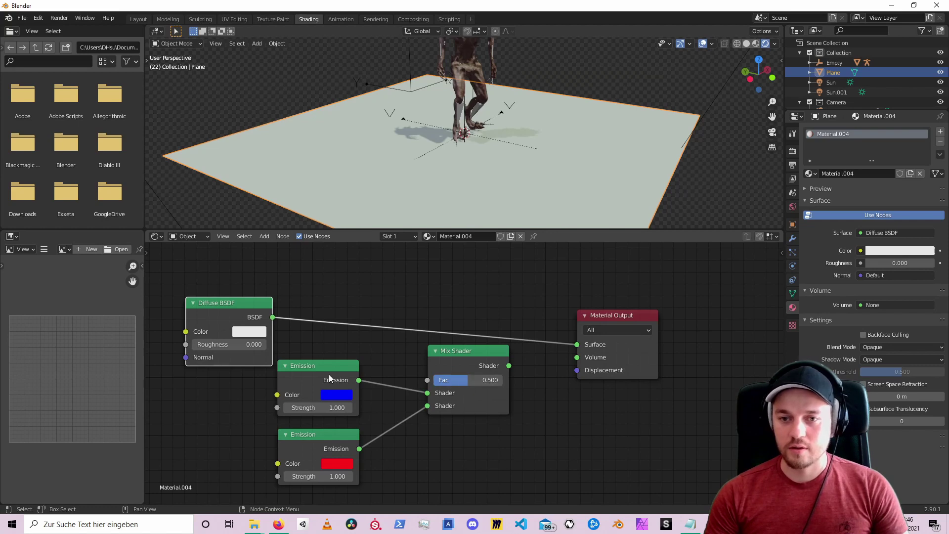
Connect the Mix Shader to the output and route the Diffuse BSDF into a new Shader to RGB node
{"action": "left_click", "coordinate": [471, 355], "text": "ctrl+shift"}
{"action": "scroll", "coordinate": [420, 346], "scroll_direction": "down", "scroll_amount": 2}
{"action": "key", "text": "shift+a"}
{"action": "left_click", "coordinate": [355, 323]}
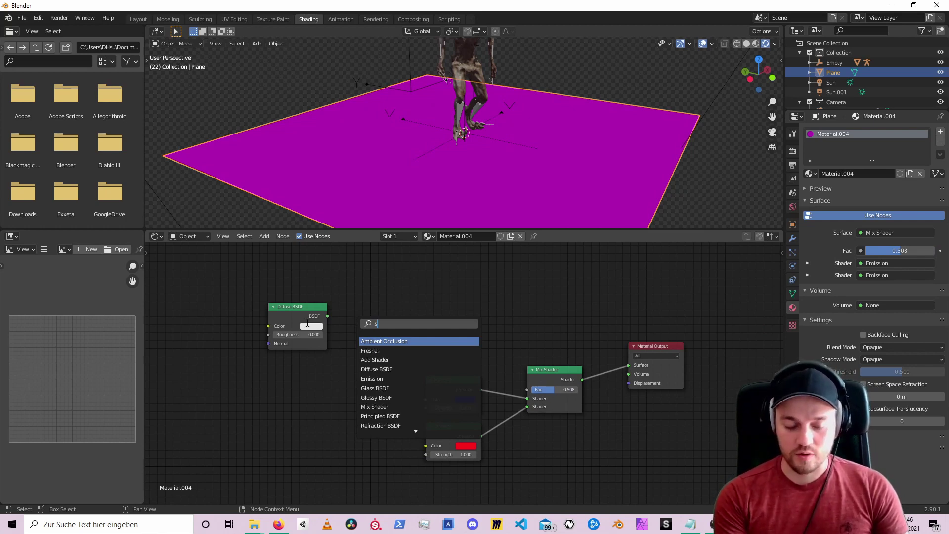
{"action": "type", "text": "shader"}
{"action": "key", "text": "Down"}
{"action": "key", "text": "Down"}
{"action": "key", "text": "Return"}
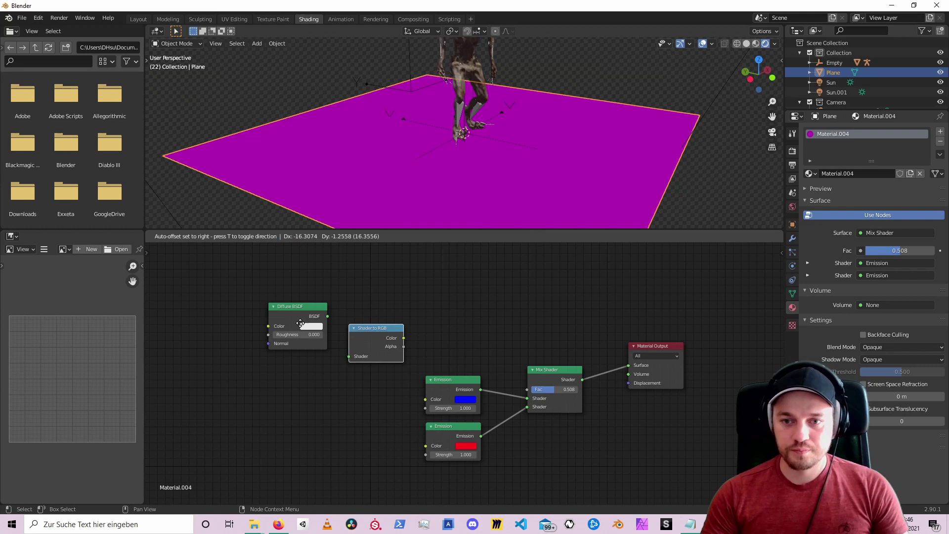
{"action": "left_click", "coordinate": [348, 323]}
{"action": "left_click_drag", "start_coordinate": [328, 315], "coordinate": [270, 309]}
{"action": "left_click_drag", "start_coordinate": [363, 322], "coordinate": [317, 300]}
Add an RGB to BW node fed by Shader to RGB and drive the Mix Shader factor with it
{"action": "scroll", "coordinate": [408, 336], "scroll_direction": "up", "scroll_amount": 1}
{"action": "key", "text": "shift+a"}
{"action": "left_click", "coordinate": [402, 302]}
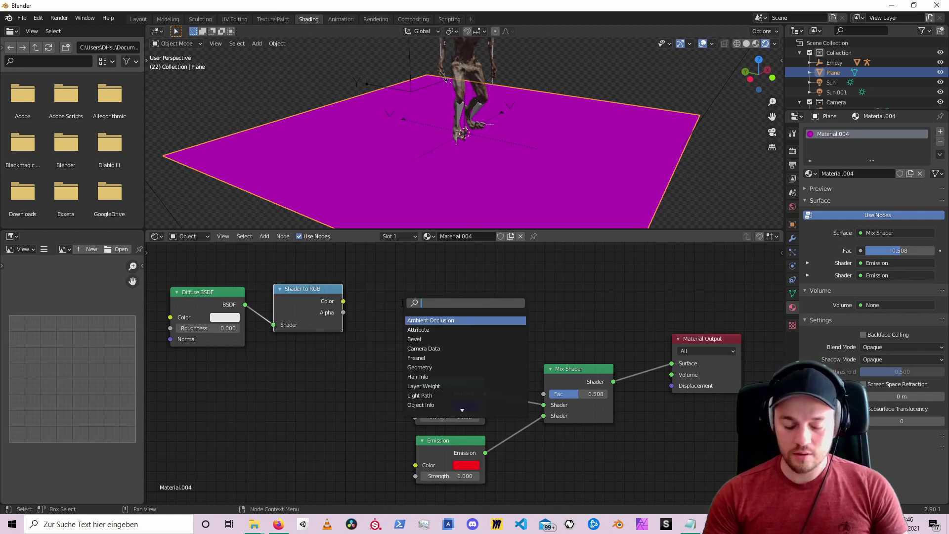
{"action": "type", "text": "rgb to bw"}
{"action": "key", "text": "Return"}
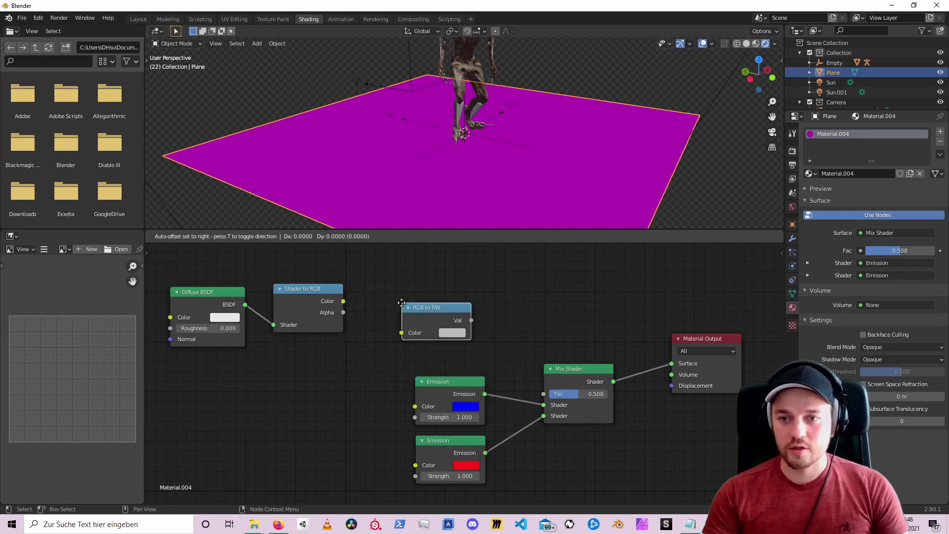
{"action": "left_click", "coordinate": [357, 287]}
{"action": "left_click_drag", "start_coordinate": [358, 287], "coordinate": [364, 314]}
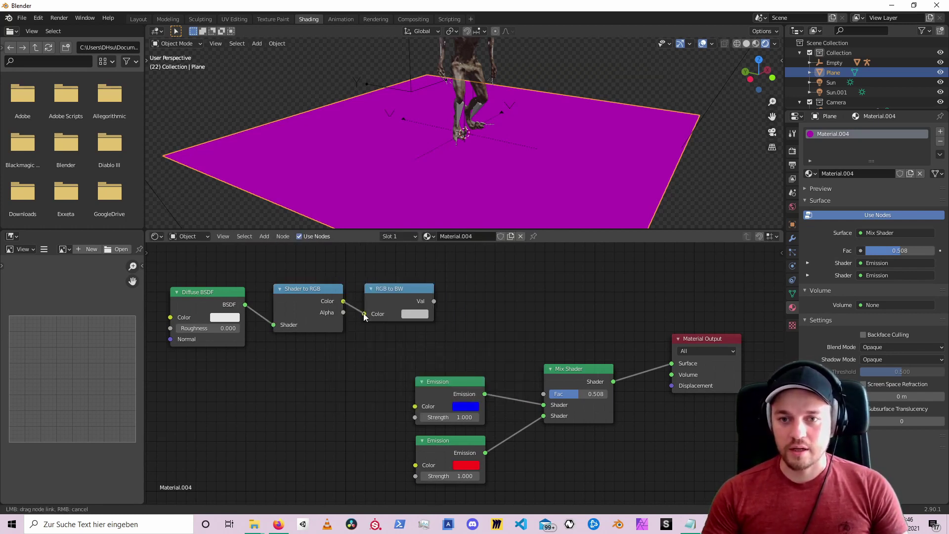
{"action": "left_click_drag", "start_coordinate": [434, 301], "coordinate": [543, 394]}
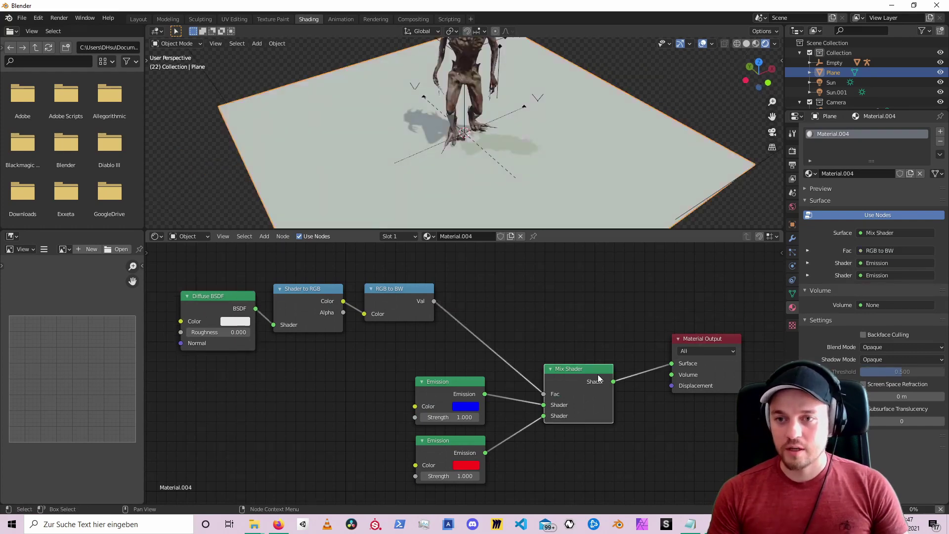
{"action": "middle_click_drag", "start_coordinate": [490, 150], "coordinate": [471, 191]}
{"action": "middle_click_drag", "start_coordinate": [611, 223], "coordinate": [504, 296]}
Insert a Map Range node into the Fac link with From Min 0.050 and From Max 0.580
{"action": "key", "text": "shift+a"}
{"action": "left_click", "coordinate": [505, 295]}
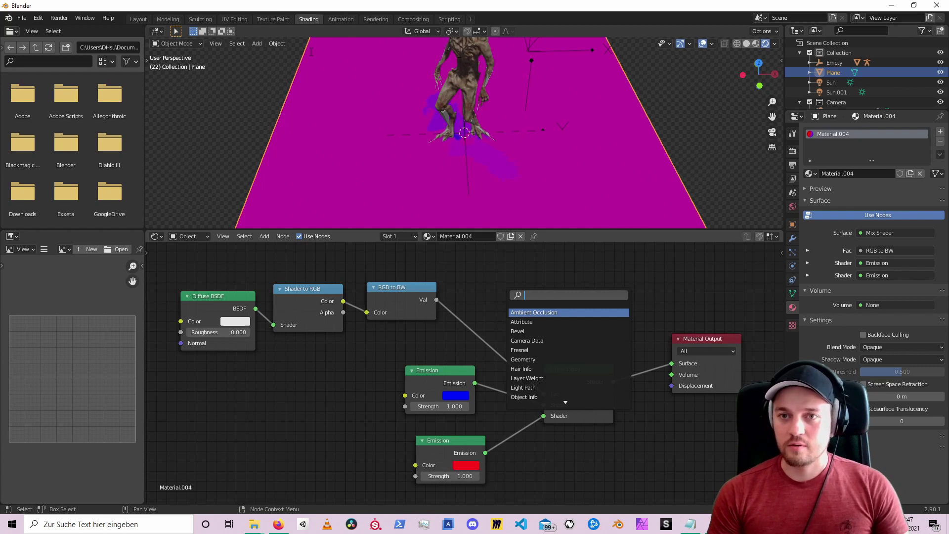
{"action": "key", "text": "Down"}
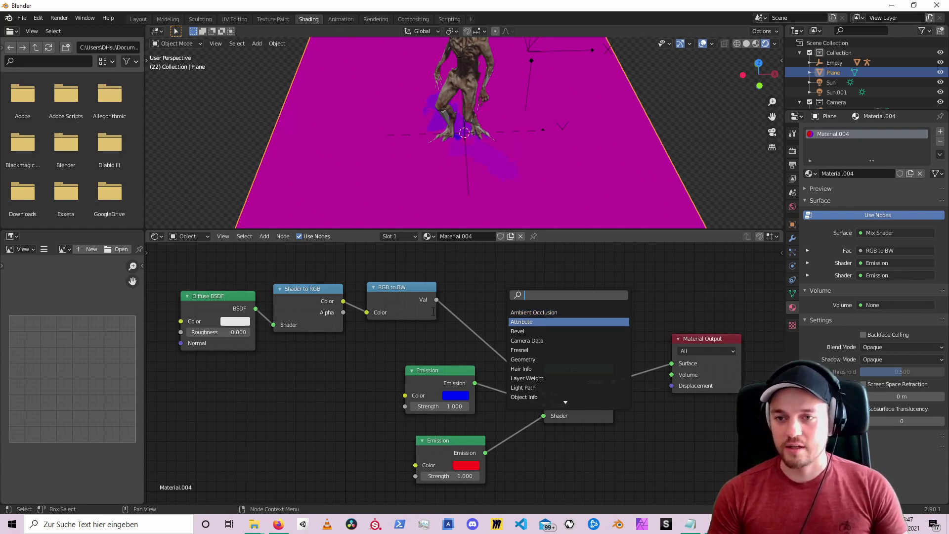
{"action": "type", "text": "map range"}
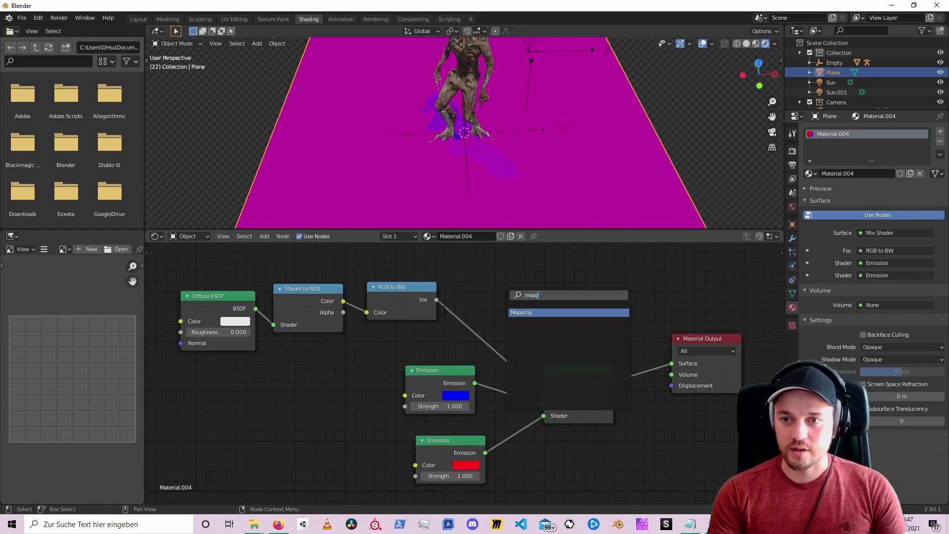
{"action": "key", "text": "Return"}
{"action": "left_click", "coordinate": [458, 265]}
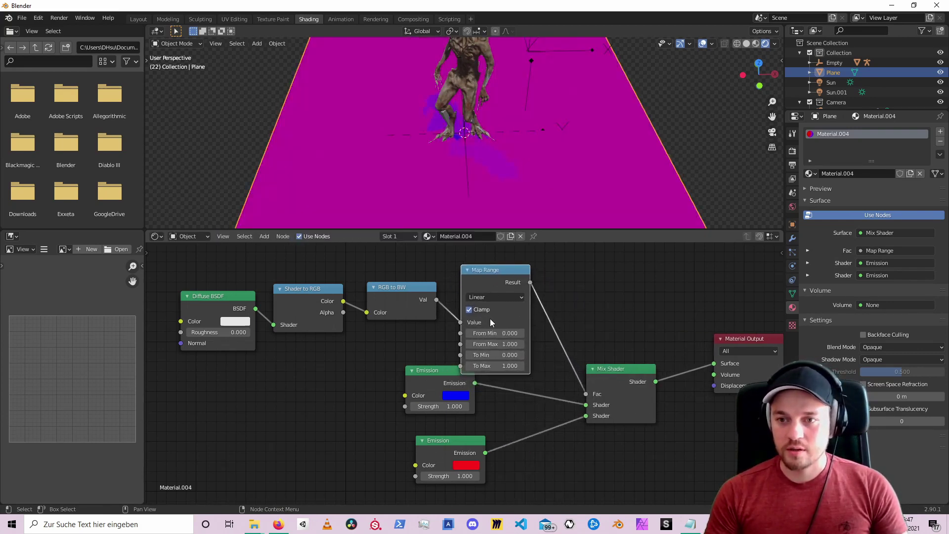
{"action": "mouse_move", "coordinate": [494, 333]}
{"action": "left_mouse_down"}
{"action": "mouse_move", "coordinate": [489, 344]}
{"action": "mouse_move", "coordinate": [496, 333]}
{"action": "left_mouse_up"}
{"action": "left_click_drag", "start_coordinate": [497, 282], "coordinate": [488, 265]}
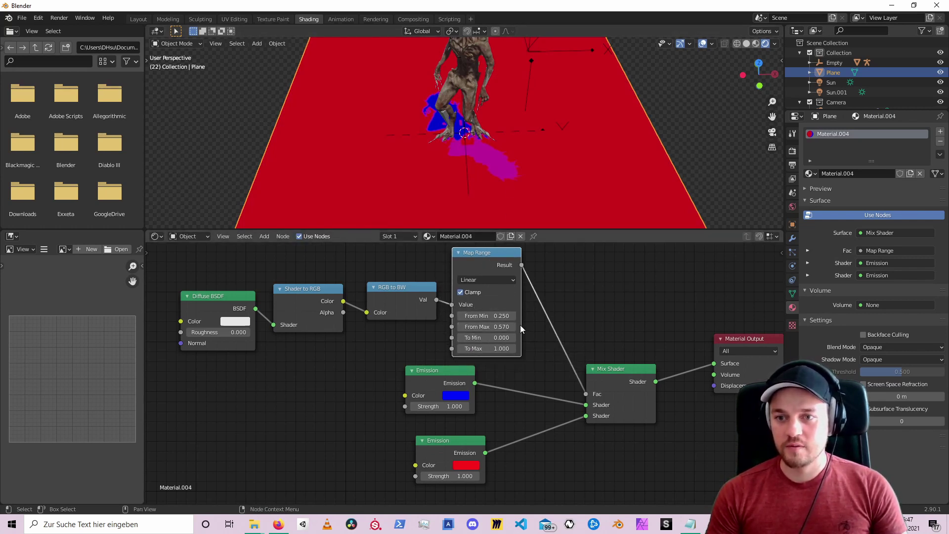
{"action": "scroll", "coordinate": [502, 184], "scroll_direction": "down", "scroll_amount": 3}
{"action": "middle_click_drag", "start_coordinate": [459, 180], "coordinate": [483, 174]}
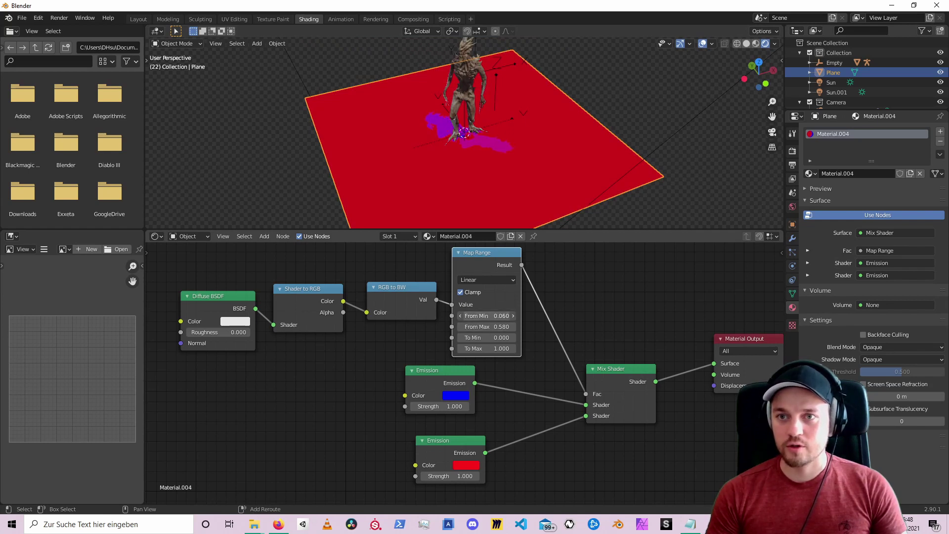
{"action": "middle_click_drag", "start_coordinate": [577, 318], "coordinate": [513, 287]}
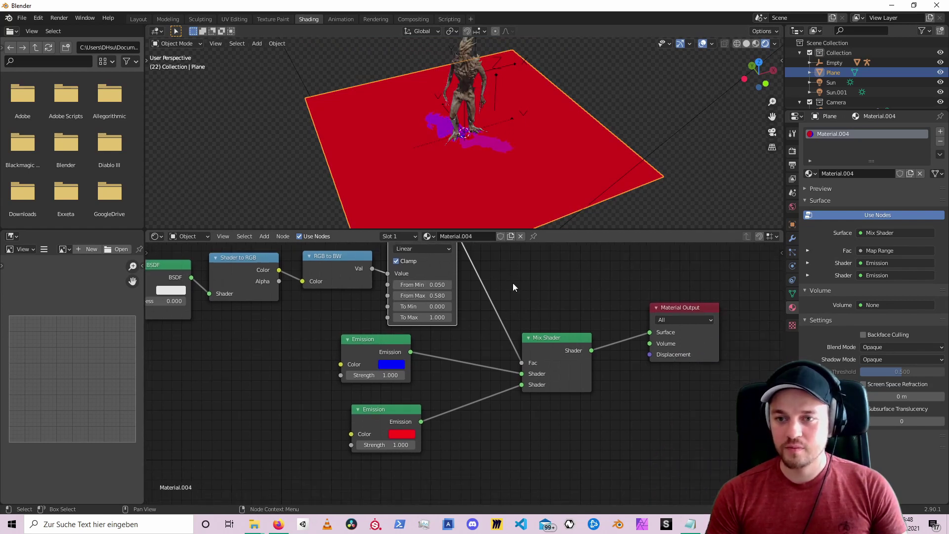
Delete both Emission nodes and wire a duplicated Diffuse BSDF into the Mix Shader's first input
{"action": "left_click", "coordinate": [393, 416]}
{"action": "left_click_drag", "start_coordinate": [312, 353], "coordinate": [405, 455]}
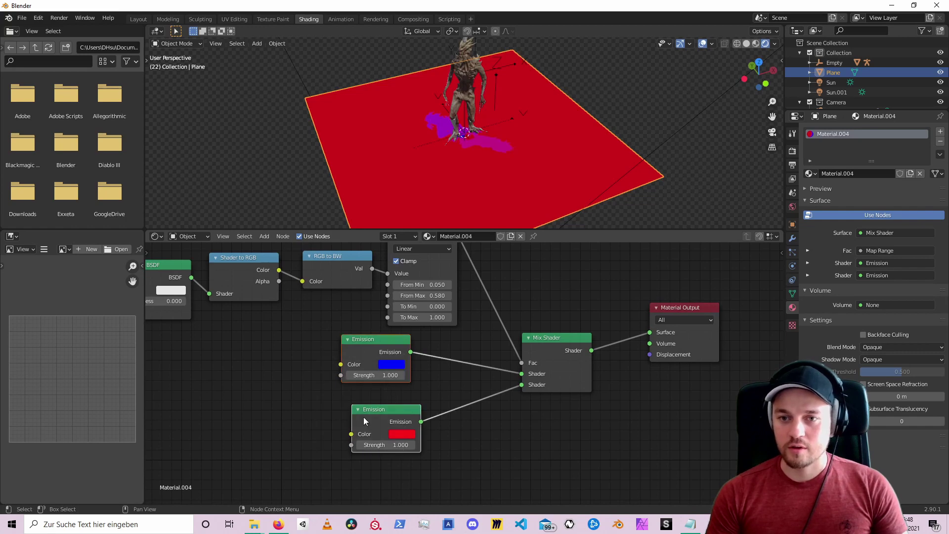
{"action": "key", "text": "x"}
{"action": "scroll", "coordinate": [267, 336], "scroll_direction": "down", "scroll_amount": 1}
{"action": "left_click", "coordinate": [212, 300]}
{"action": "key", "text": "shift+d"}
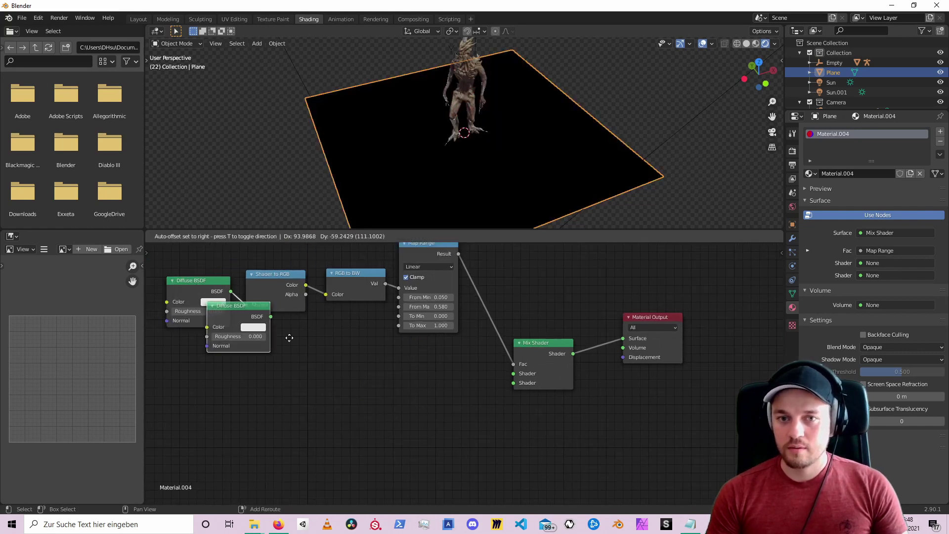
{"action": "left_click", "coordinate": [409, 349]}
{"action": "left_click_drag", "start_coordinate": [449, 363], "coordinate": [513, 373]}
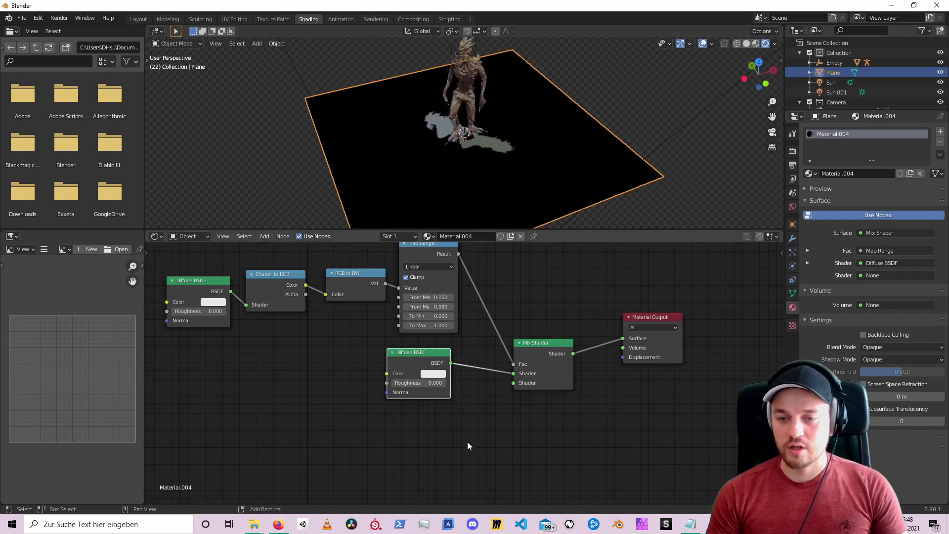
Add a Transparent BSDF node and wire it into the Mix Shader's second input
{"action": "key", "text": "shift+a"}
{"action": "type", "text": "tran"}
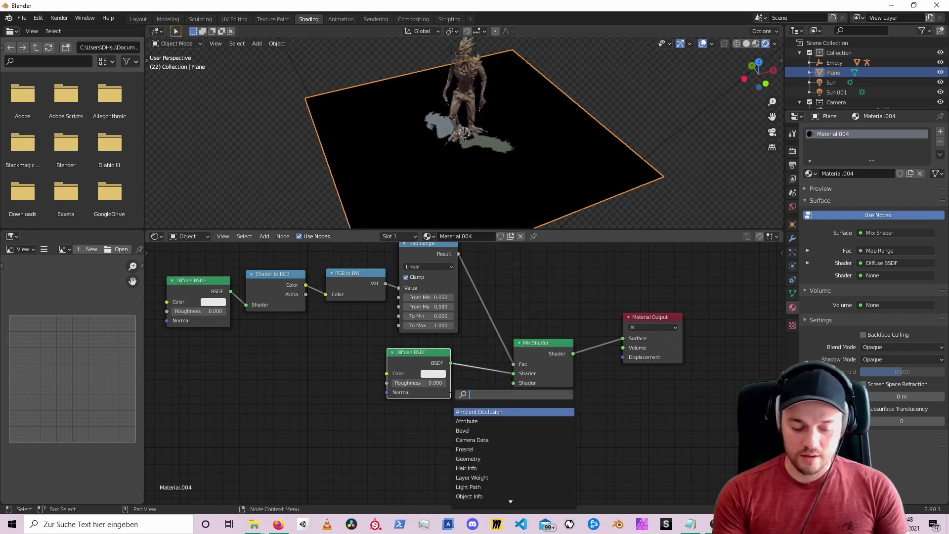
{"action": "key", "text": "Down"}
{"action": "key", "text": "Return"}
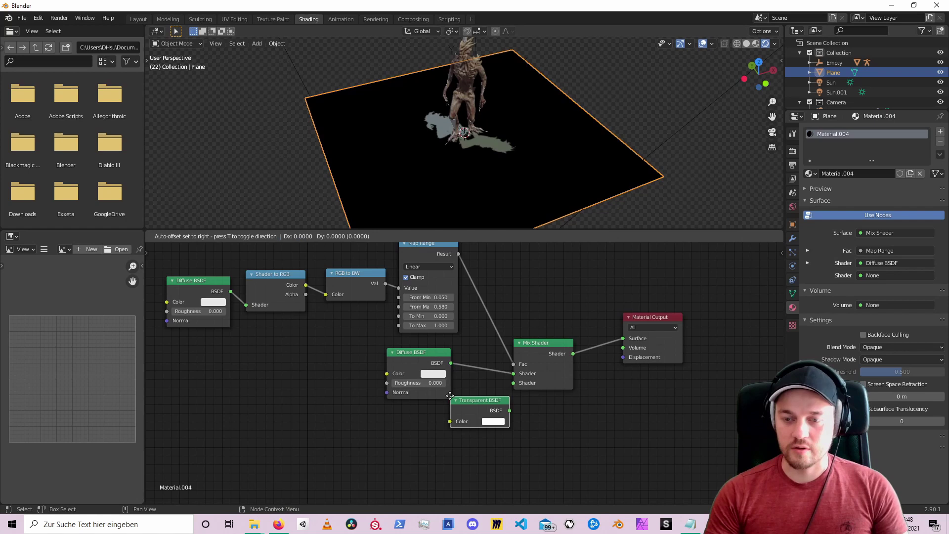
{"action": "left_click", "coordinate": [387, 414]}
{"action": "left_click_drag", "start_coordinate": [448, 428], "coordinate": [512, 383]}
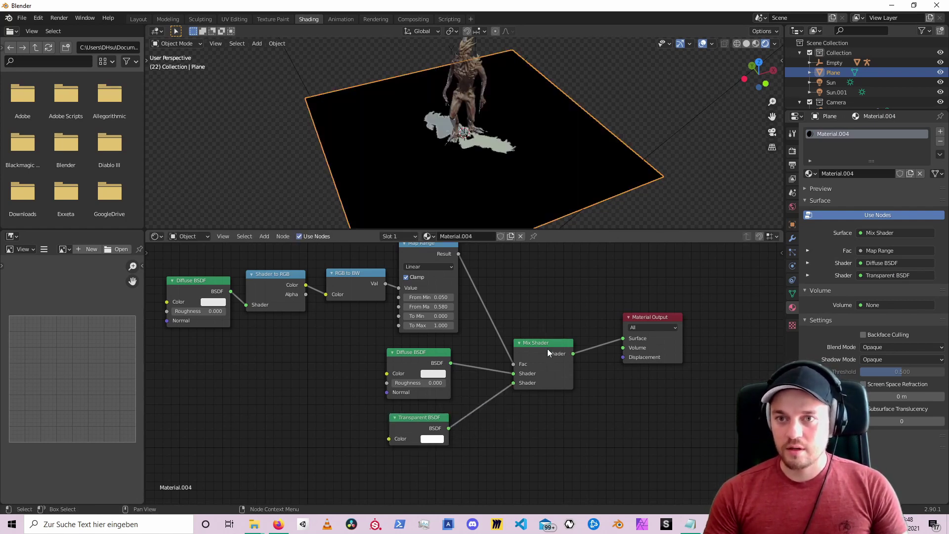
{"action": "left_click_drag", "start_coordinate": [544, 350], "coordinate": [532, 352]}
{"action": "mouse_move", "coordinate": [555, 156]}
{"action": "middle_mouse_down"}
{"action": "mouse_move", "coordinate": [529, 135]}
{"action": "mouse_move", "coordinate": [440, 147]}
{"action": "mouse_move", "coordinate": [480, 180]}
{"action": "mouse_move", "coordinate": [546, 155]}
{"action": "mouse_move", "coordinate": [552, 168]}
{"action": "middle_mouse_up"}
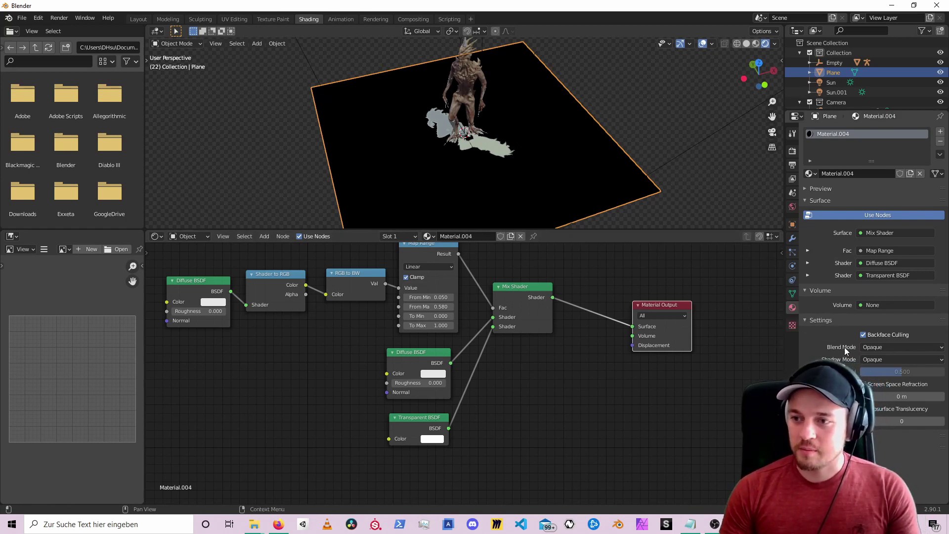
Set the plane material's Blend Mode to Alpha Blend and Shadow Mode to None
{"action": "left_click", "coordinate": [892, 347]}
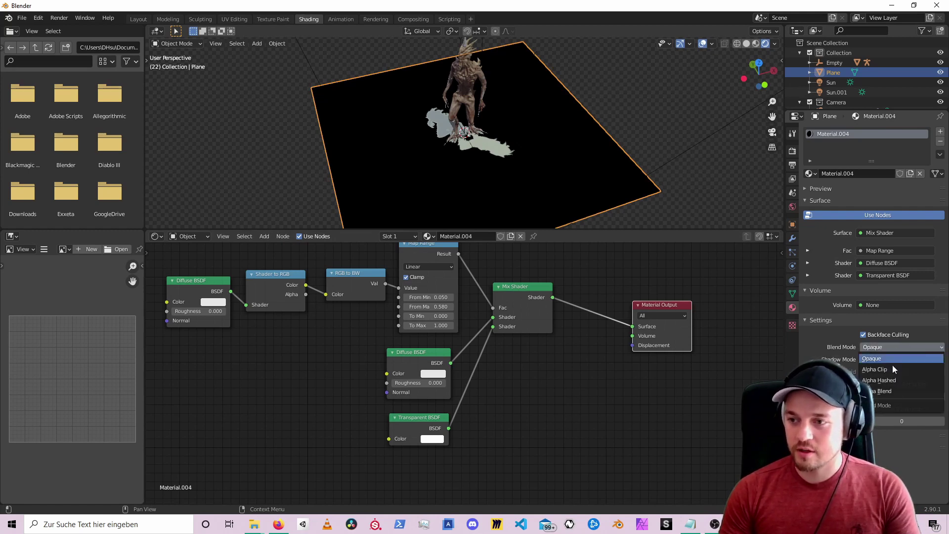
{"action": "left_click", "coordinate": [884, 392]}
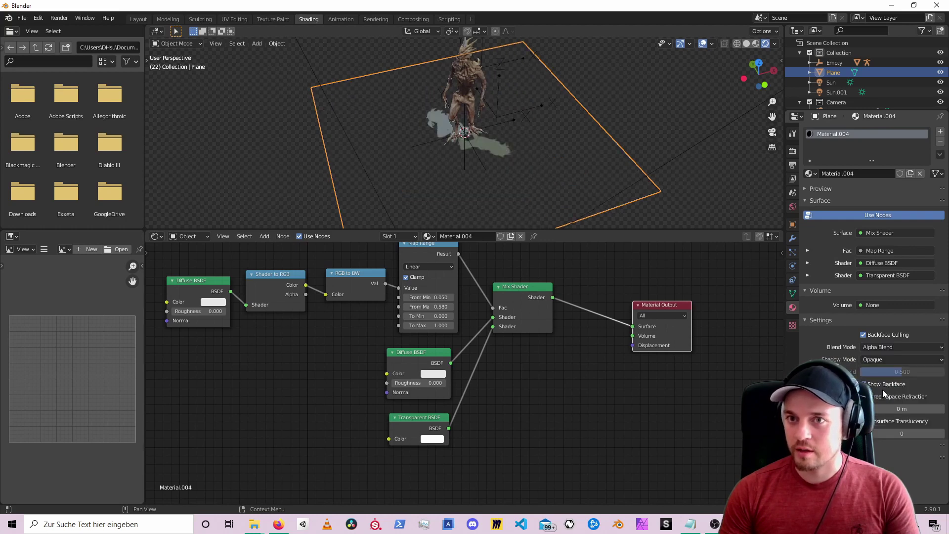
{"action": "mouse_move", "coordinate": [503, 173]}
{"action": "middle_mouse_down"}
{"action": "mouse_move", "coordinate": [548, 143]}
{"action": "mouse_move", "coordinate": [487, 171]}
{"action": "middle_mouse_up"}
{"action": "left_click", "coordinate": [892, 361]}
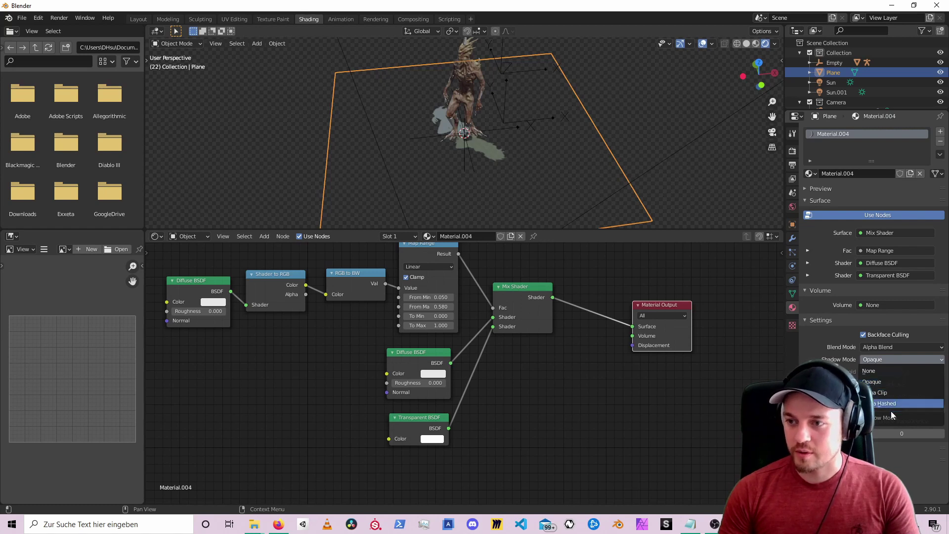
{"action": "left_click", "coordinate": [897, 395]}
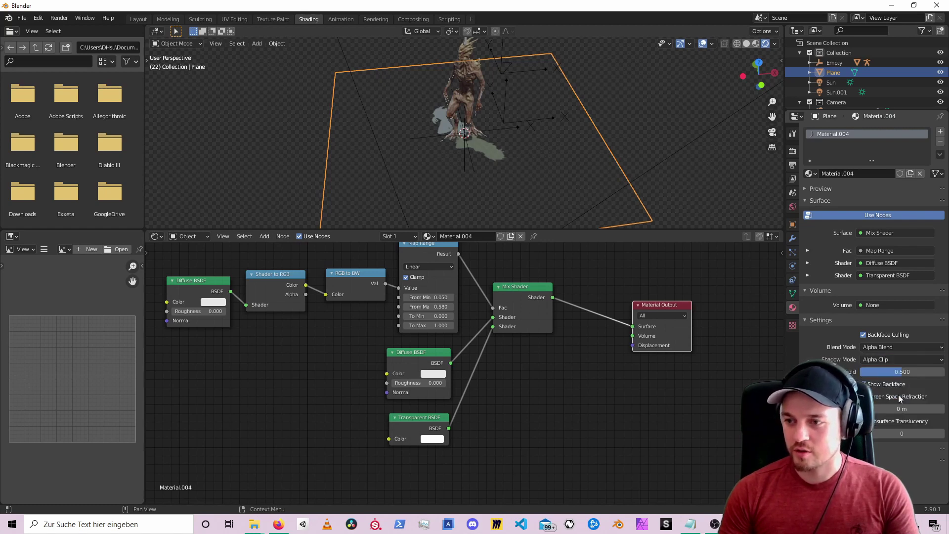
{"action": "left_click", "coordinate": [885, 360]}
{"action": "left_click", "coordinate": [884, 369]}
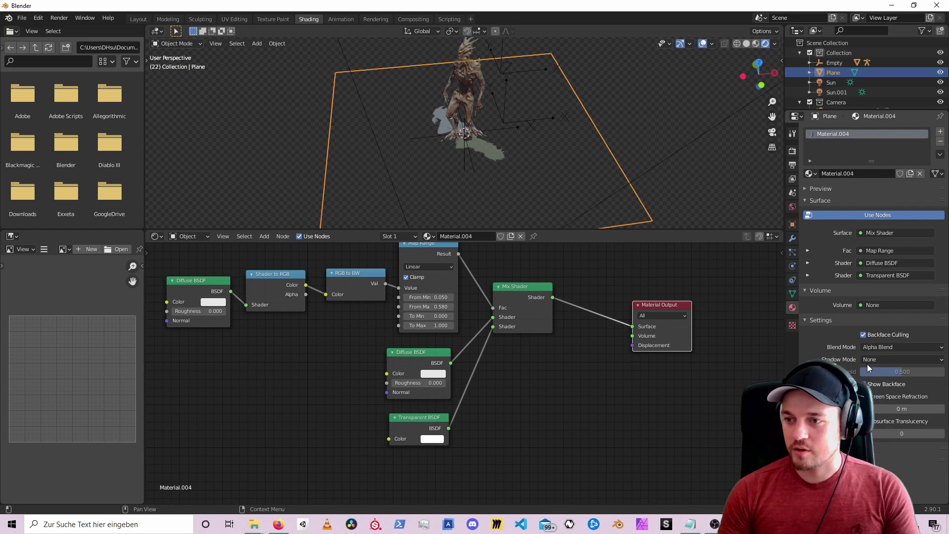
{"action": "scroll", "coordinate": [449, 206], "scroll_direction": "down", "scroll_amount": 2}
{"action": "middle_click_drag", "start_coordinate": [450, 206], "coordinate": [458, 199]}
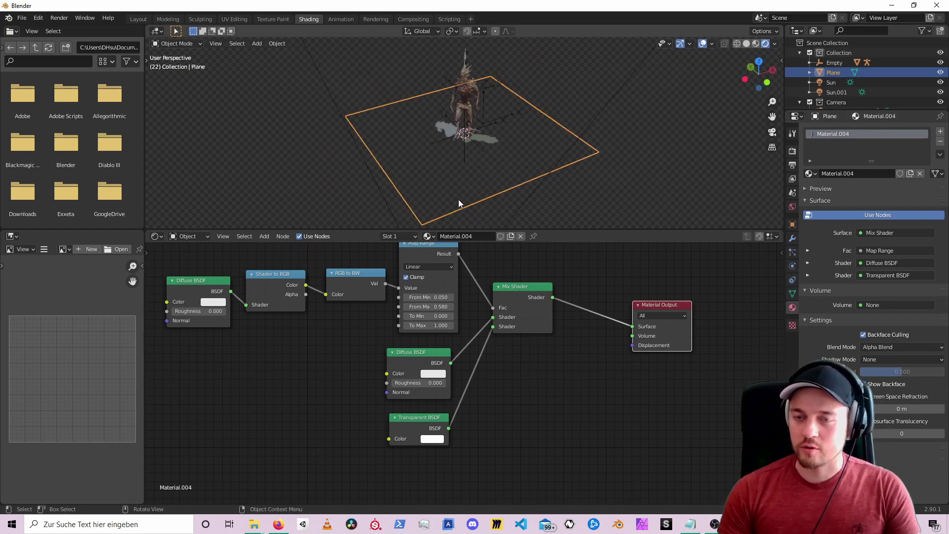
In the Layout workspace, look through the tracked camera and render frame 22
{"action": "left_click", "coordinate": [139, 20]}
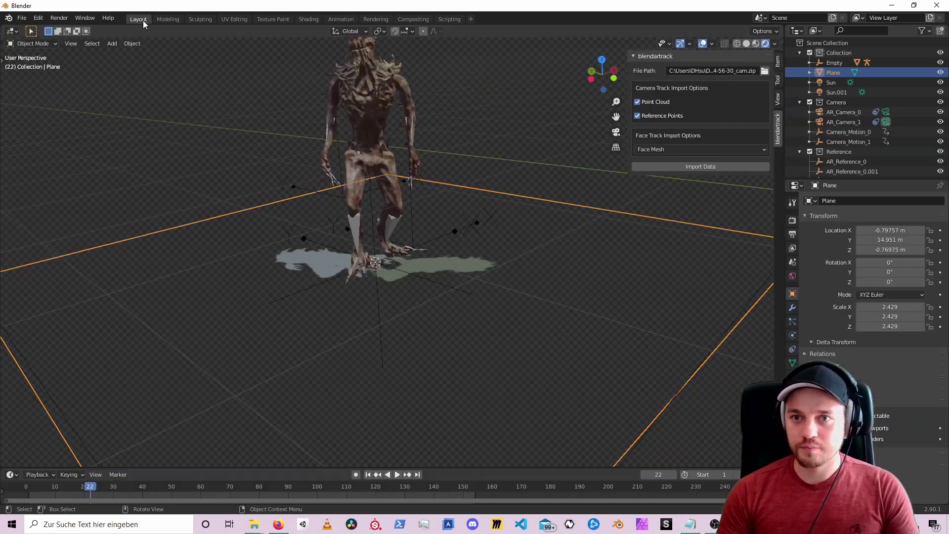
{"action": "scroll", "coordinate": [417, 218], "scroll_direction": "down", "scroll_amount": 6}
{"action": "left_click", "coordinate": [609, 257]}
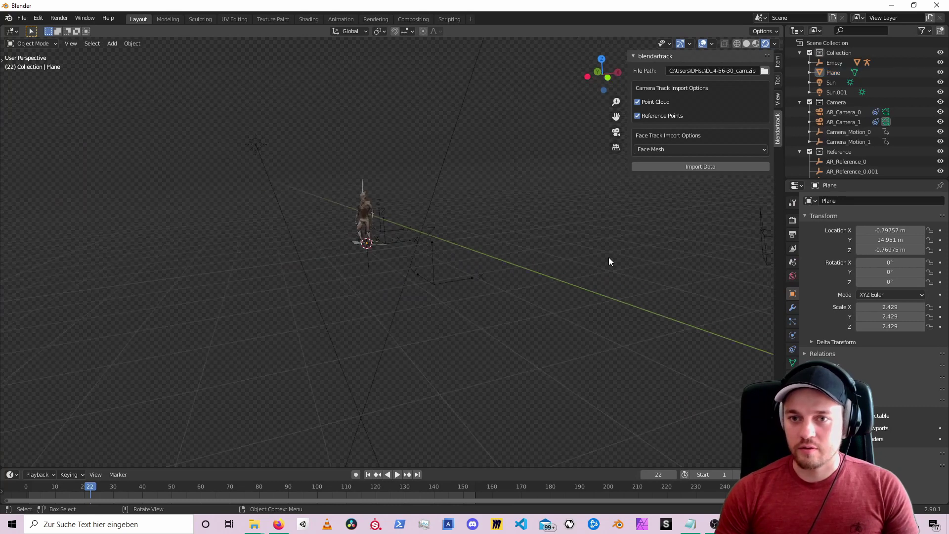
{"action": "key", "text": "KP_0"}
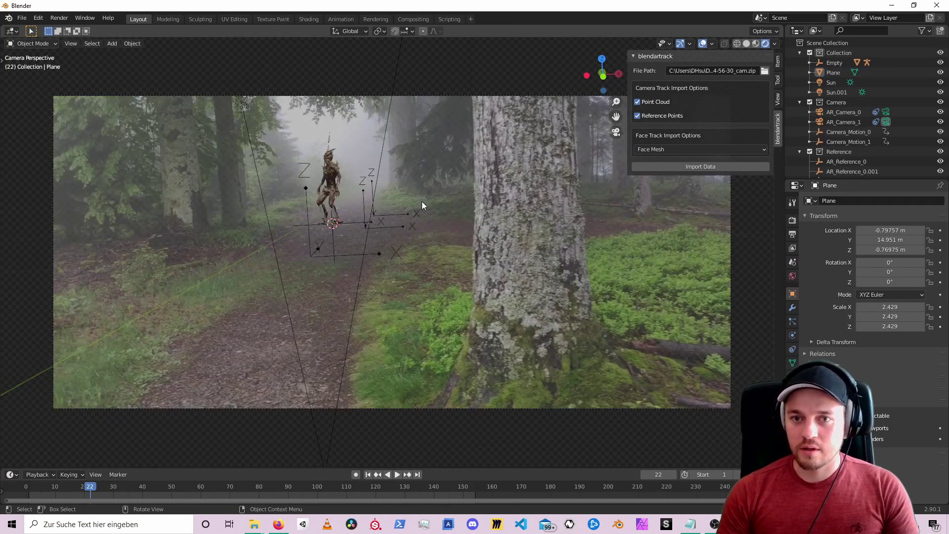
{"action": "scroll", "coordinate": [422, 200], "scroll_direction": "up", "scroll_amount": 3}
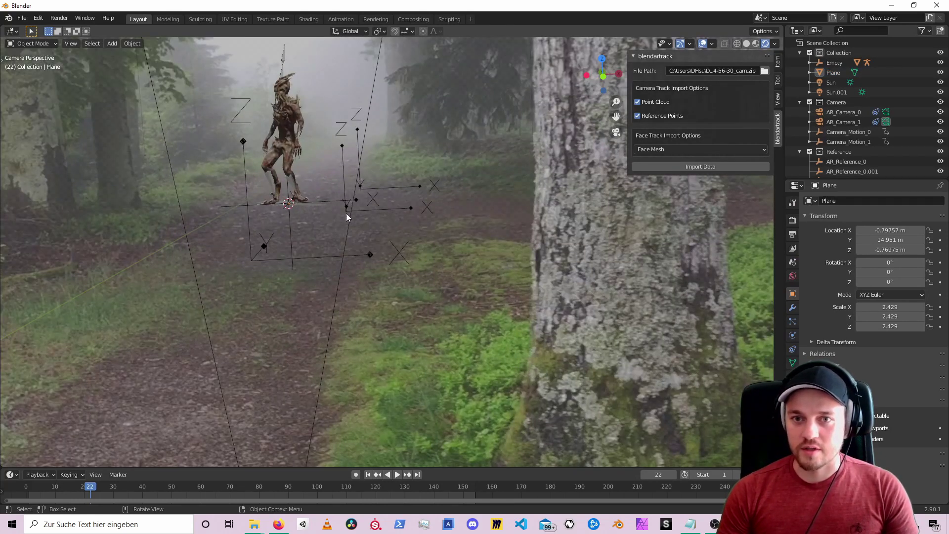
{"action": "key", "text": "KP_0"}
{"action": "key", "text": "KP_0"}
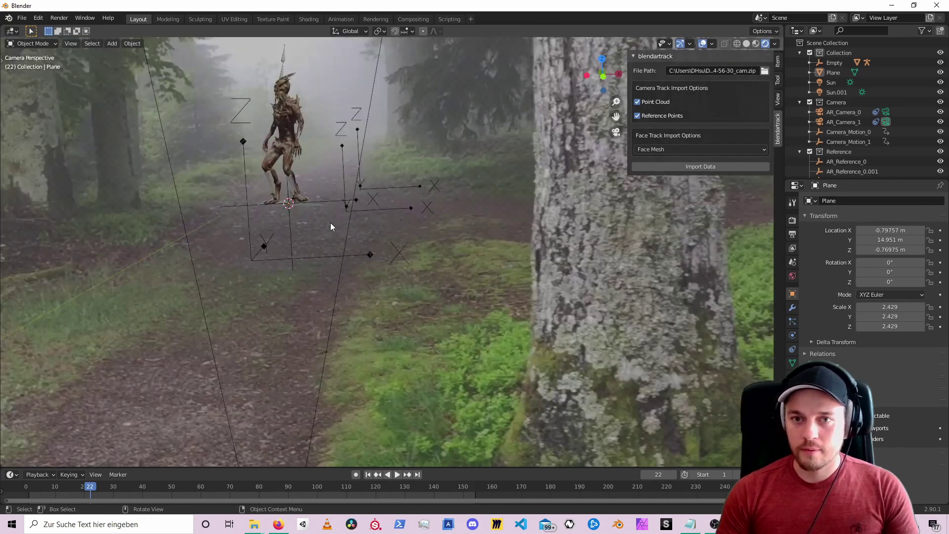
{"action": "key", "text": "F12"}
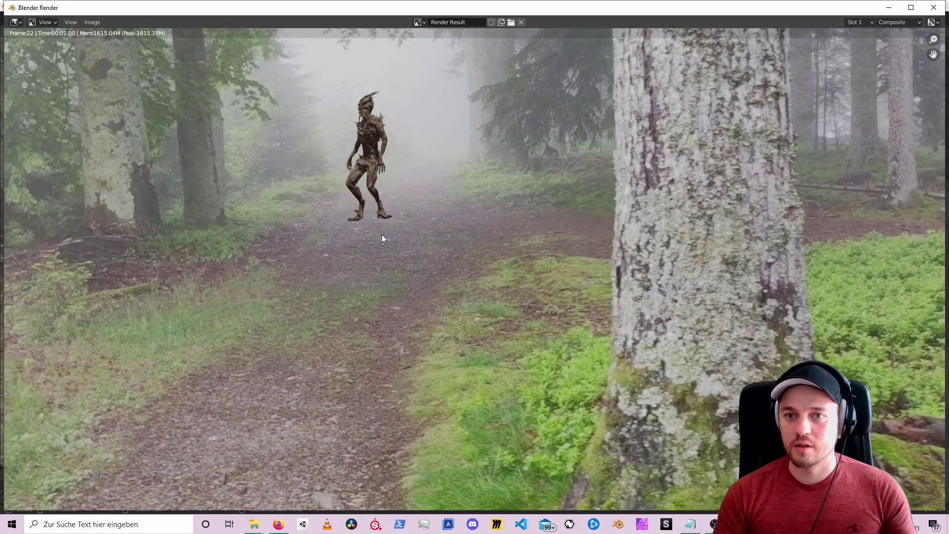
Close the render result, move the Color Correction node down-left in the compositor, and disconnect its Mask input
{"action": "left_click", "coordinate": [933, 7]}
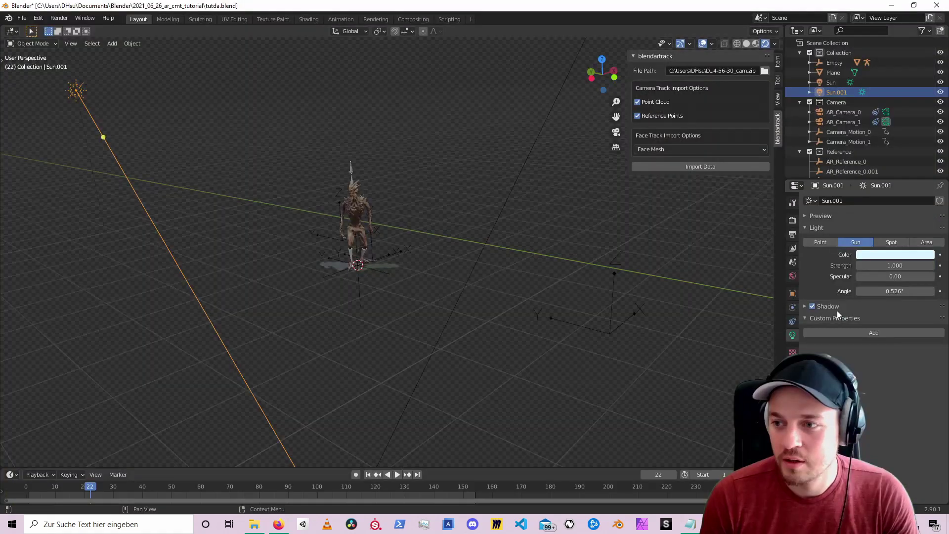
{"action": "left_click", "coordinate": [407, 19]}
{"action": "left_click_drag", "start_coordinate": [270, 193], "coordinate": [279, 139]}
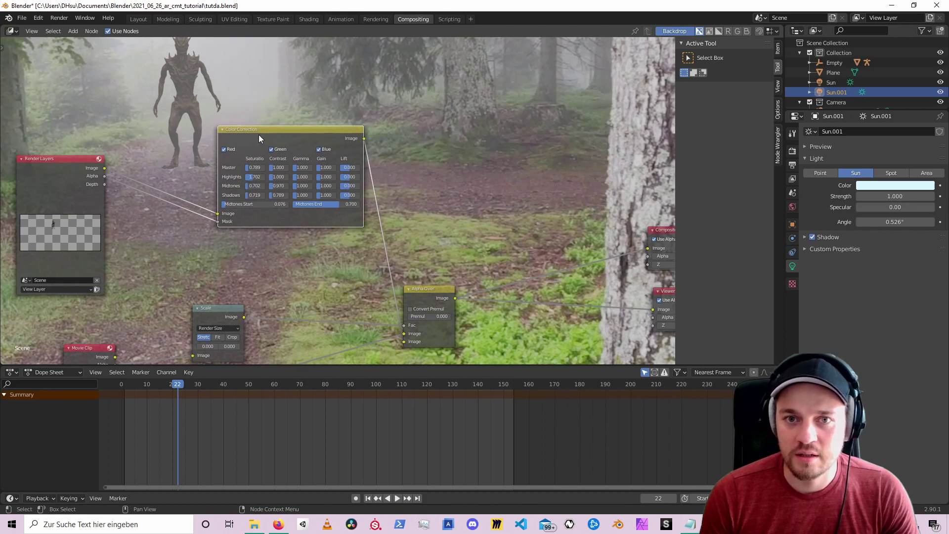
{"action": "left_click_drag", "start_coordinate": [259, 135], "coordinate": [239, 144]}
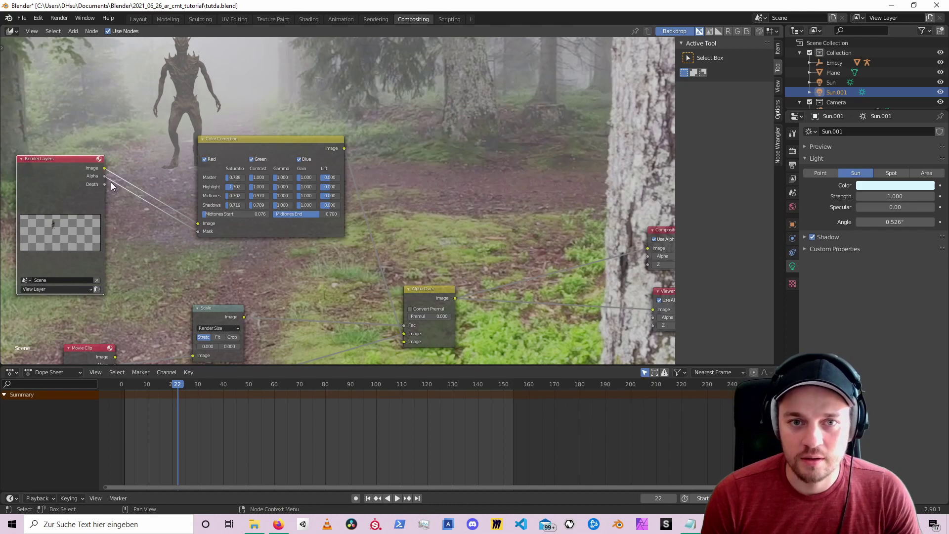
{"action": "mouse_move", "coordinate": [198, 231]}
{"action": "left_mouse_down"}
{"action": "mouse_move", "coordinate": [162, 255]}
{"action": "mouse_move", "coordinate": [133, 191]}
{"action": "mouse_move", "coordinate": [100, 175]}
{"action": "mouse_move", "coordinate": [200, 234]}
{"action": "left_mouse_up"}
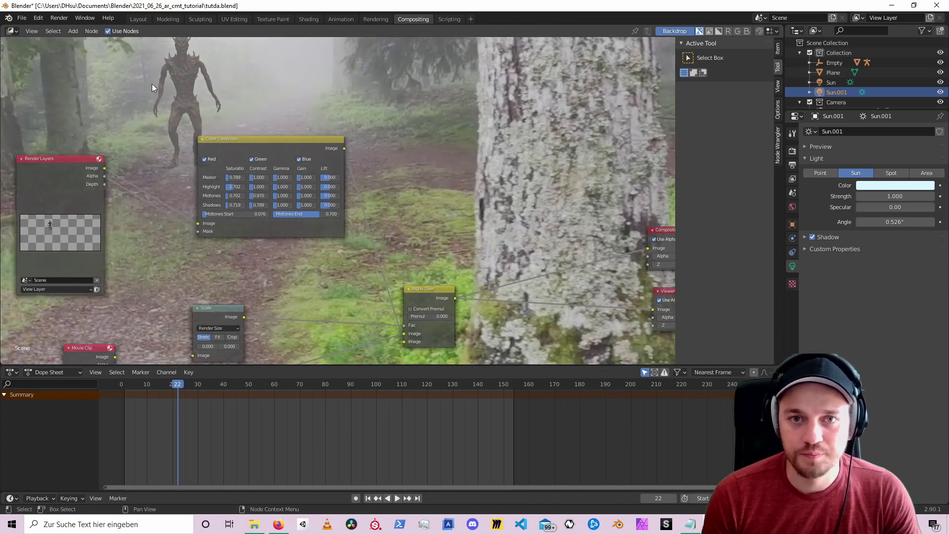
{"action": "left_click", "coordinate": [138, 19]}
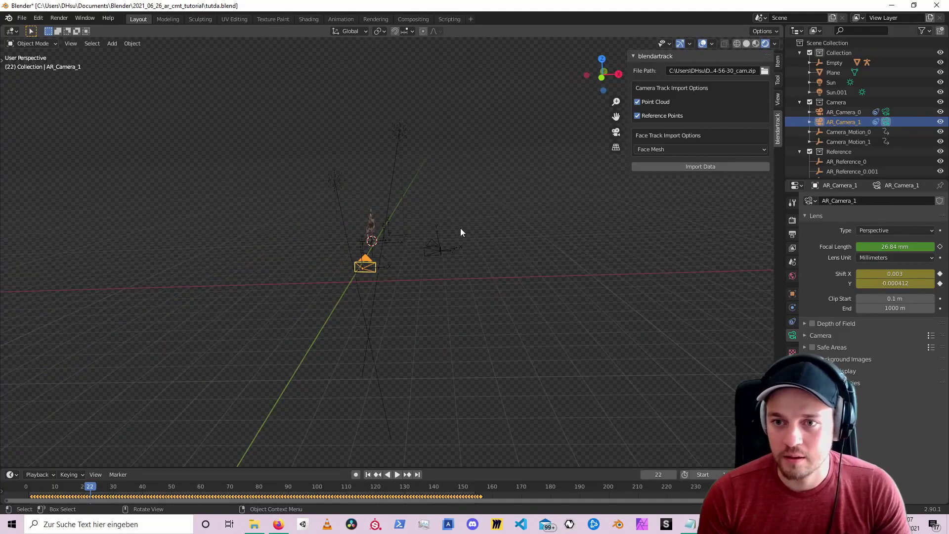
Make AR_Camera_0 the active scene camera and view through it
{"action": "left_click", "coordinate": [426, 250]}
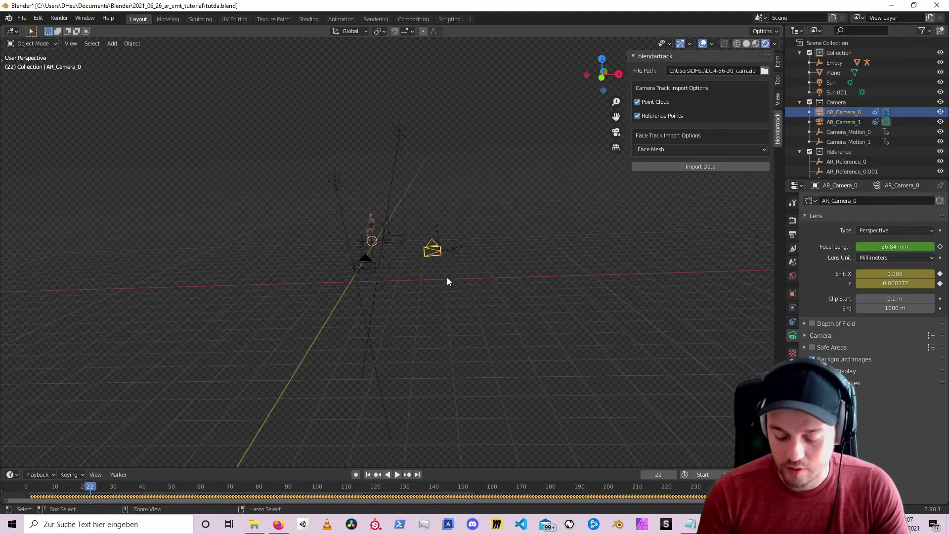
{"action": "key", "text": "KP_0"}
{"action": "key", "text": "KP_0"}
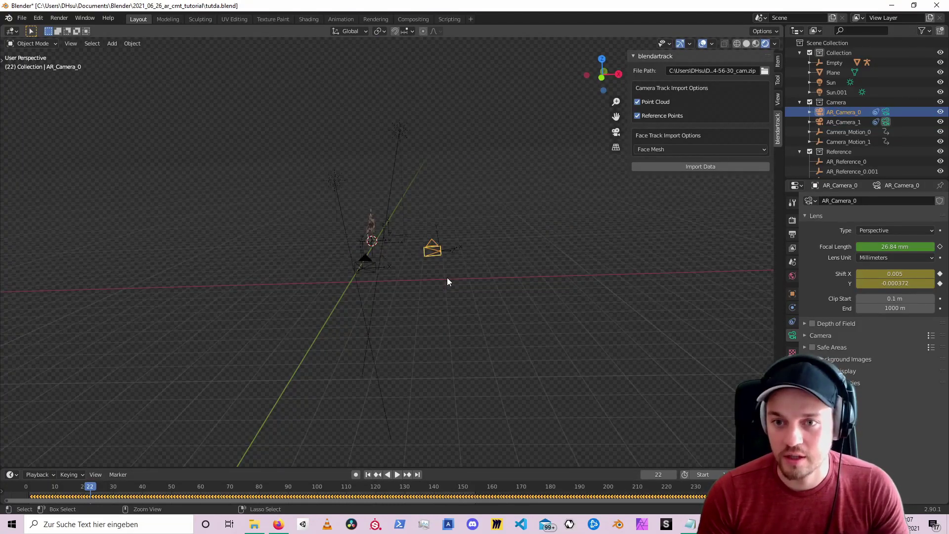
{"action": "key", "text": "KP_0"}
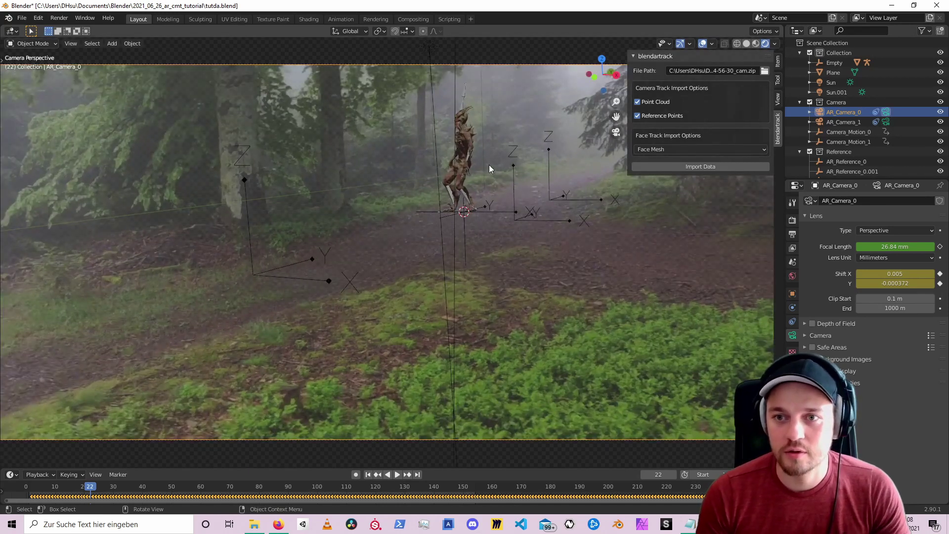
Switch the Movie Clip node to 2021-06-07_14-56-46_REC.mov and render frame 22
{"action": "left_click", "coordinate": [417, 19]}
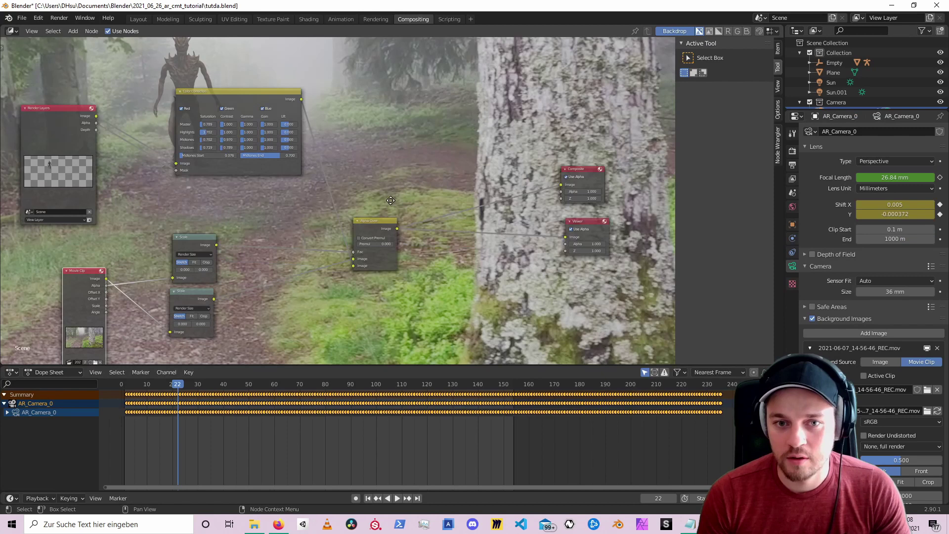
{"action": "scroll", "coordinate": [268, 306], "scroll_direction": "up", "scroll_amount": 4}
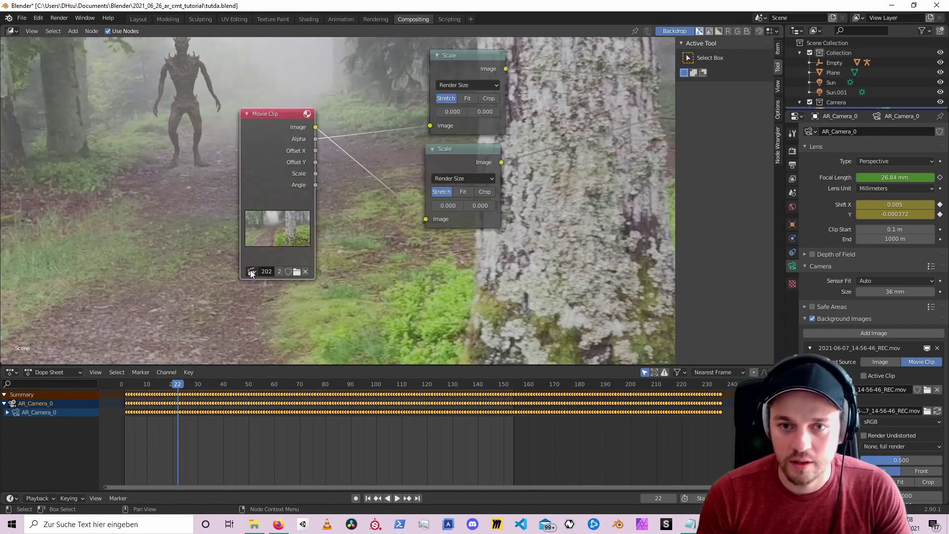
{"action": "left_click", "coordinate": [250, 272]}
{"action": "left_click", "coordinate": [261, 298]}
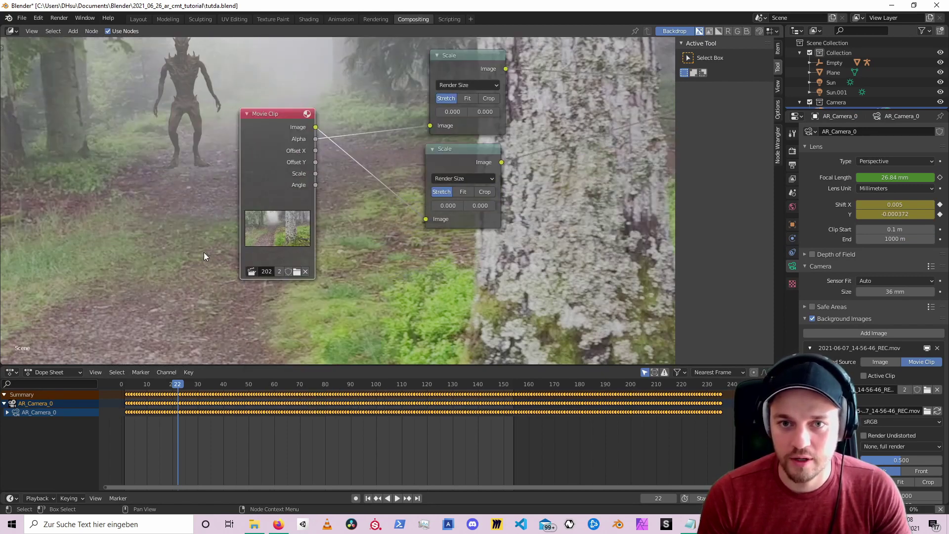
{"action": "scroll", "coordinate": [203, 254], "scroll_direction": "down", "scroll_amount": 2}
{"action": "scroll", "coordinate": [210, 251], "scroll_direction": "down", "scroll_amount": 2}
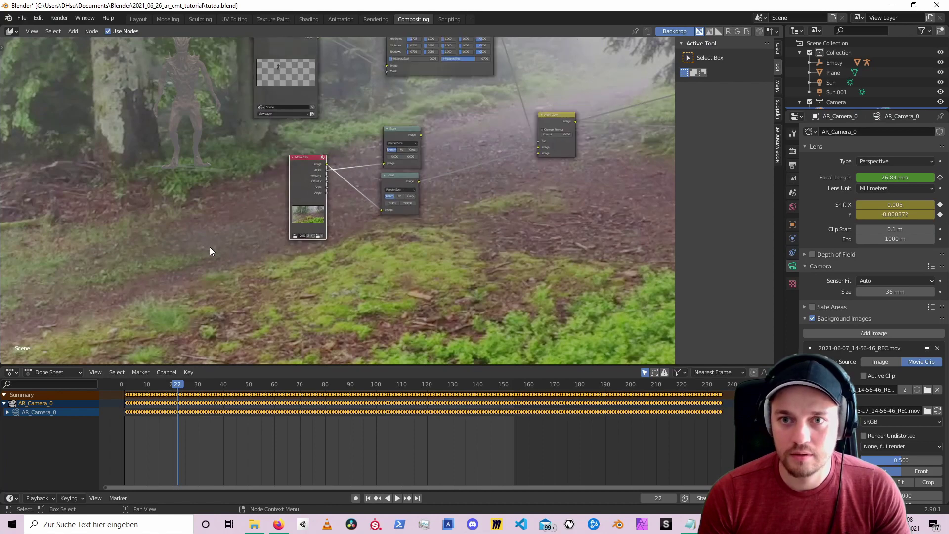
{"action": "key", "text": "F12"}
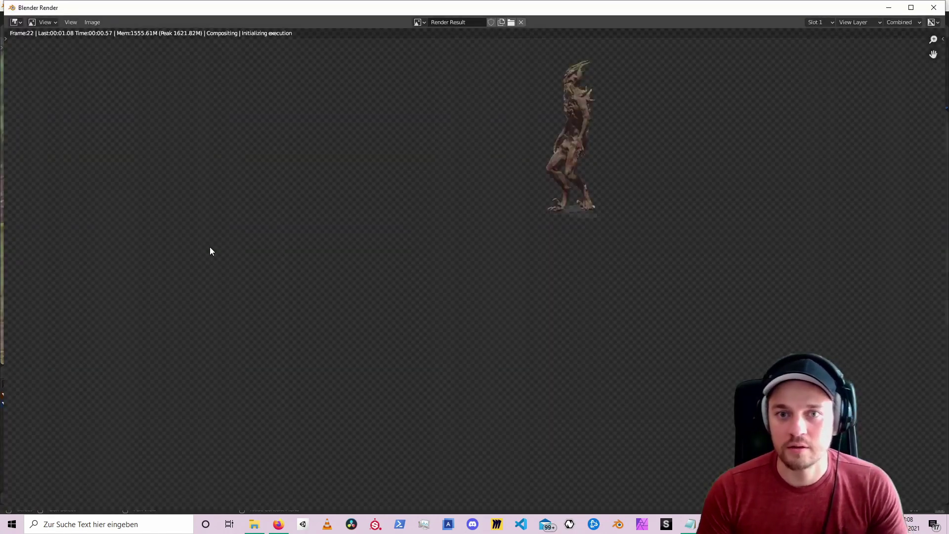